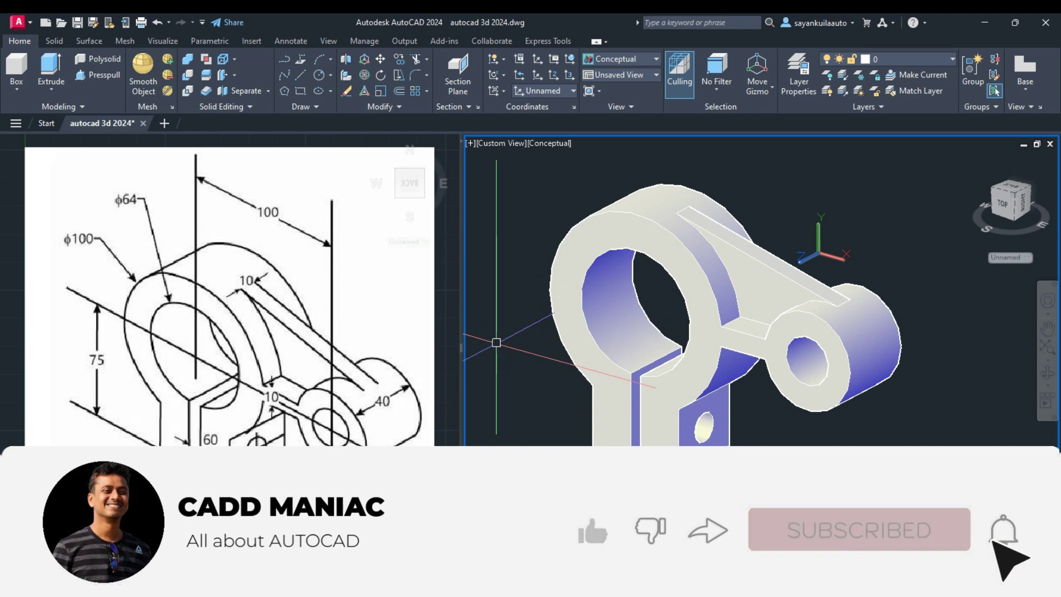
# Set the UCS to the Front preset
pyautogui.scroll(-2, 496, 343)
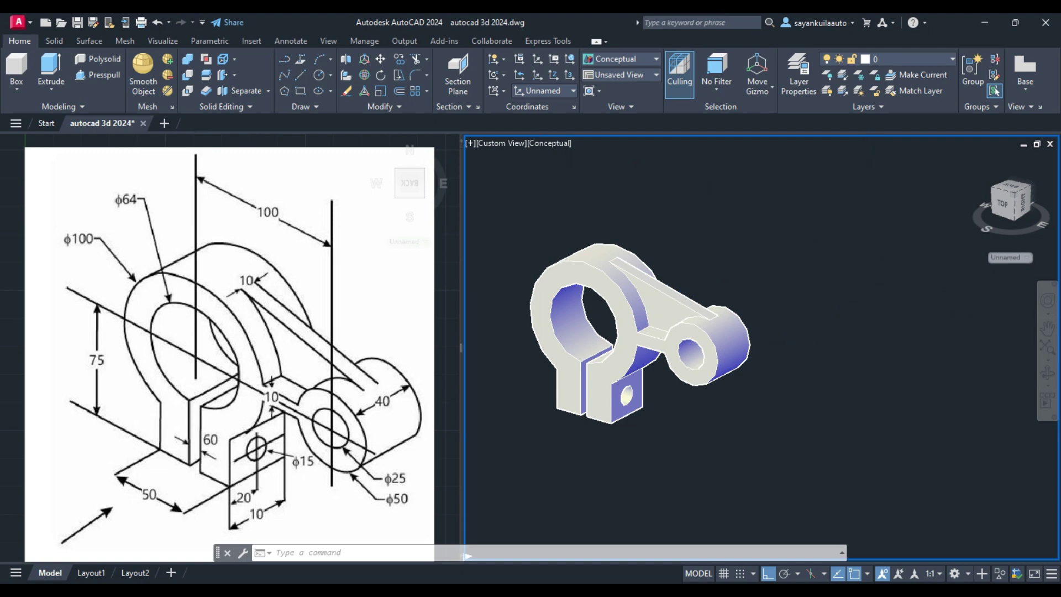
pyautogui.scroll(2, 864, 296)
pyautogui.click(567, 90)
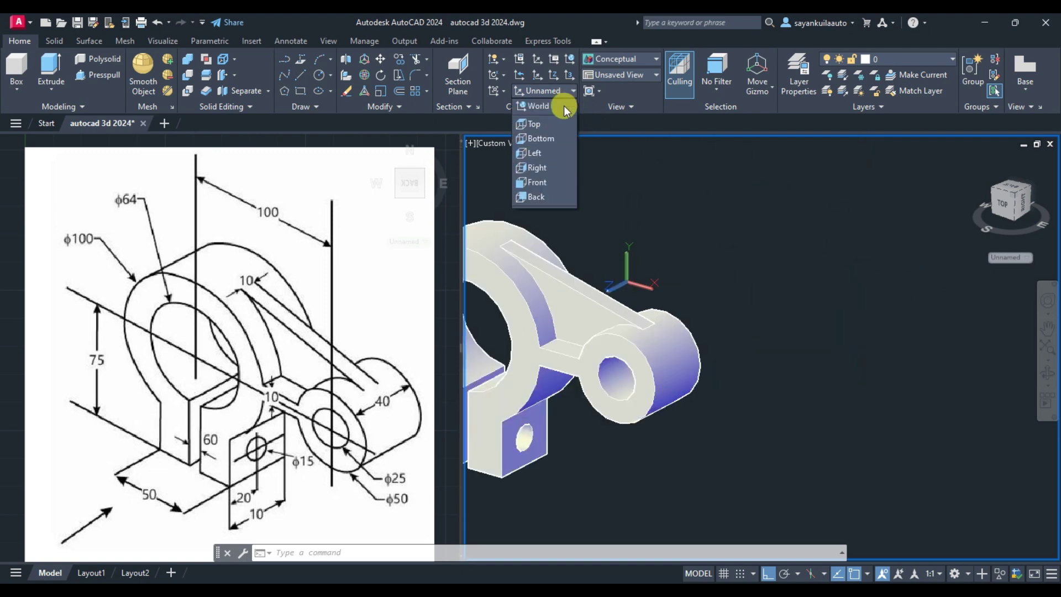
pyautogui.click(553, 179)
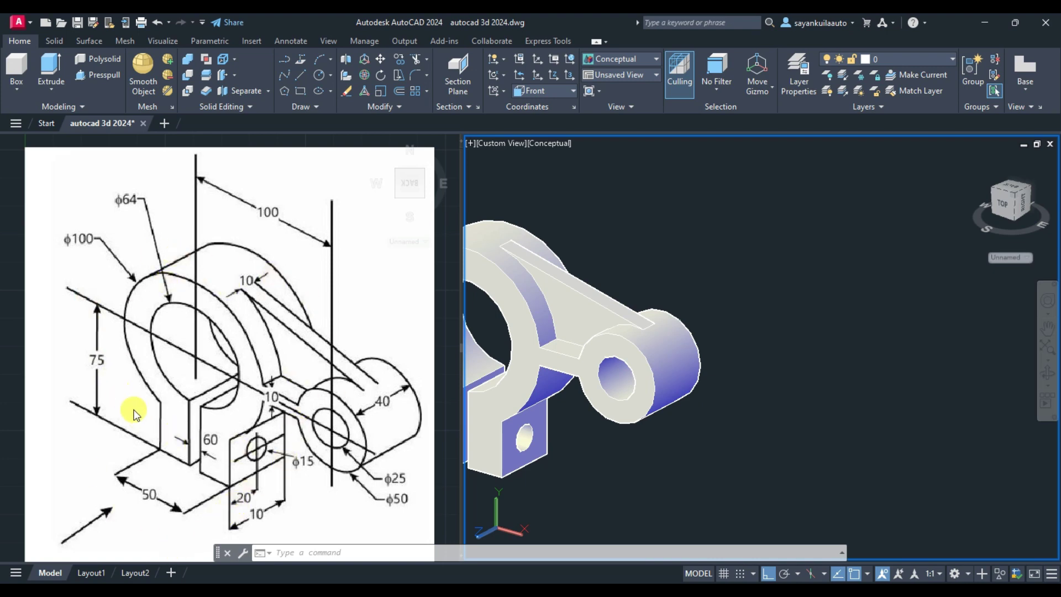
pyautogui.scroll(-4, 745, 297)
pyautogui.scroll(2, 745, 297)
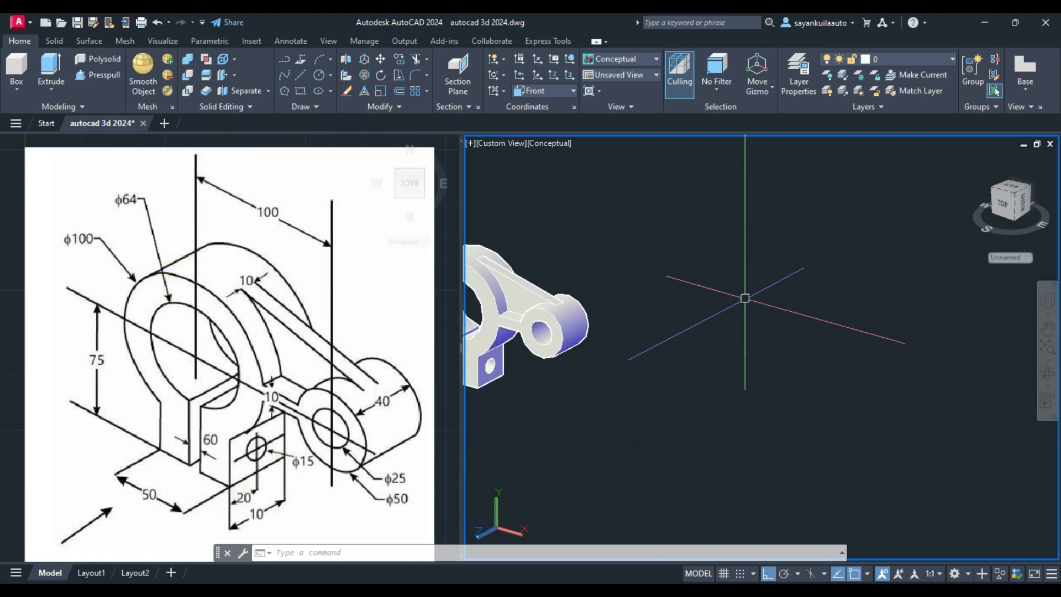
# Draw a radius 50 circle and a concentric radius 32 circle at the same centre
pyautogui.write('c')
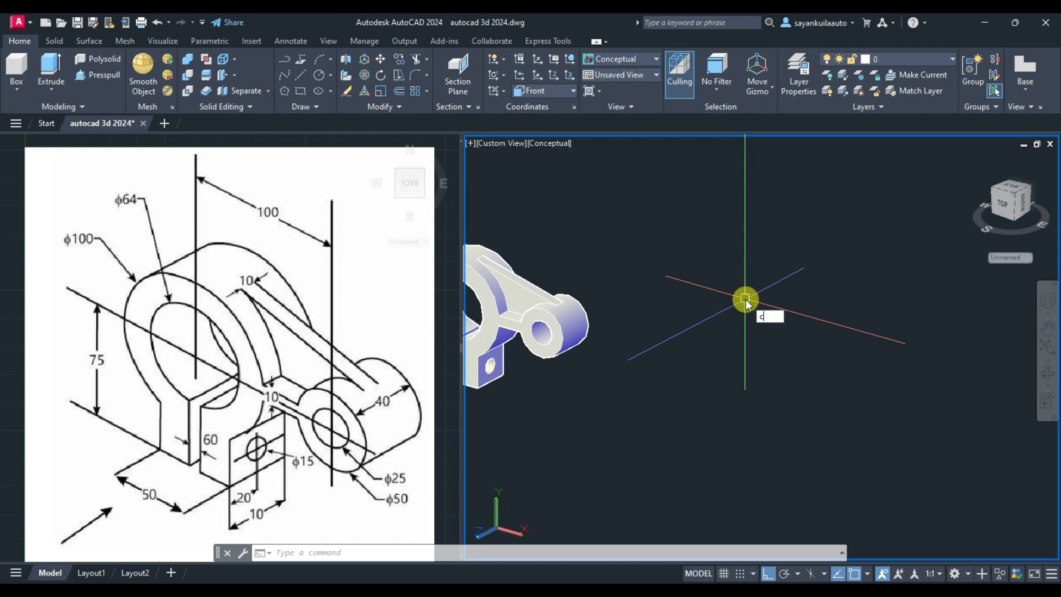
pyautogui.press('Return')
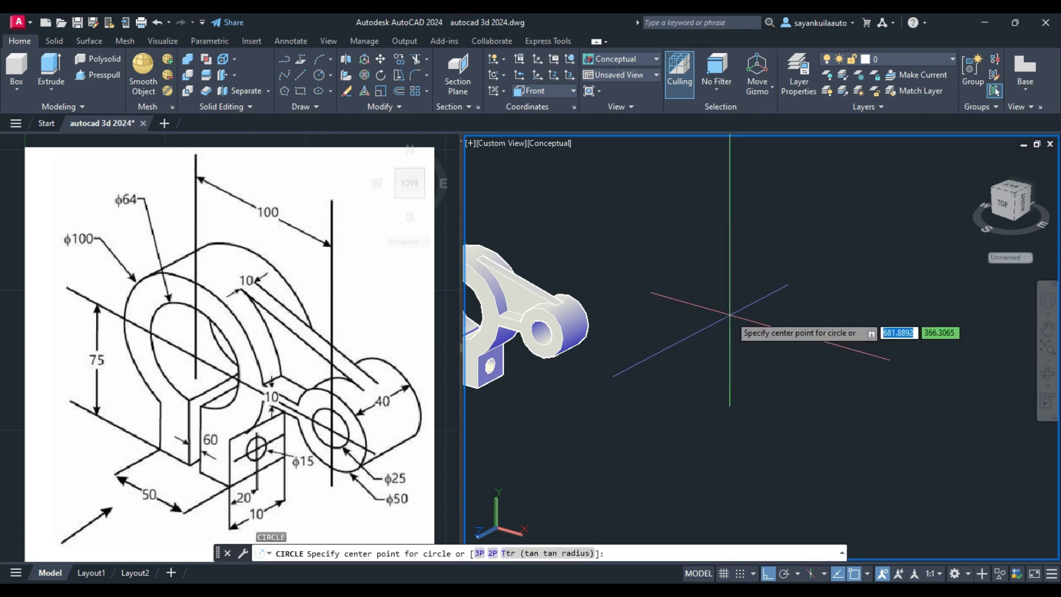
pyautogui.click(730, 315)
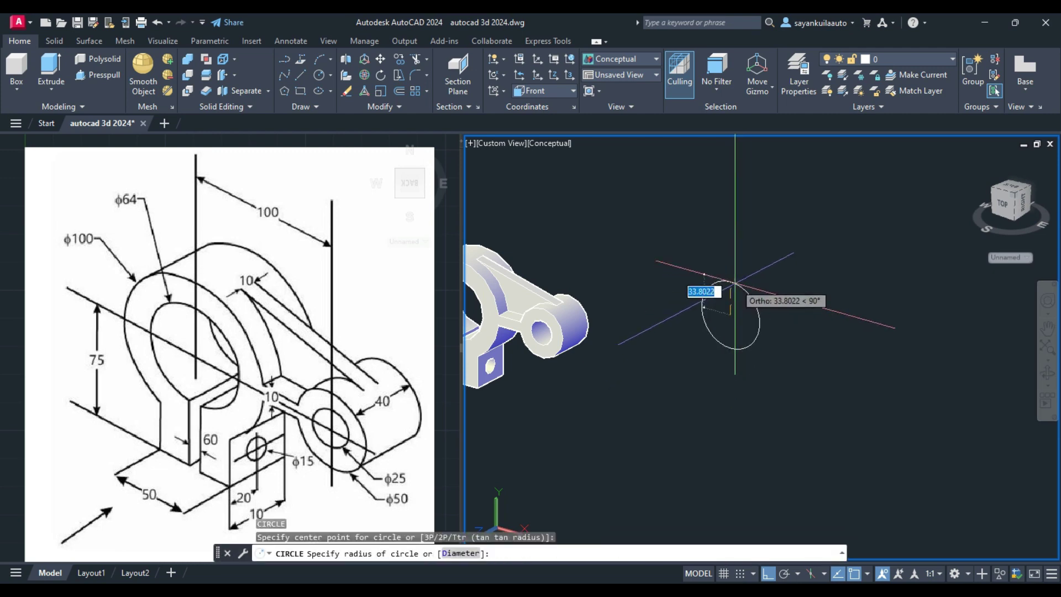
pyautogui.write('50')
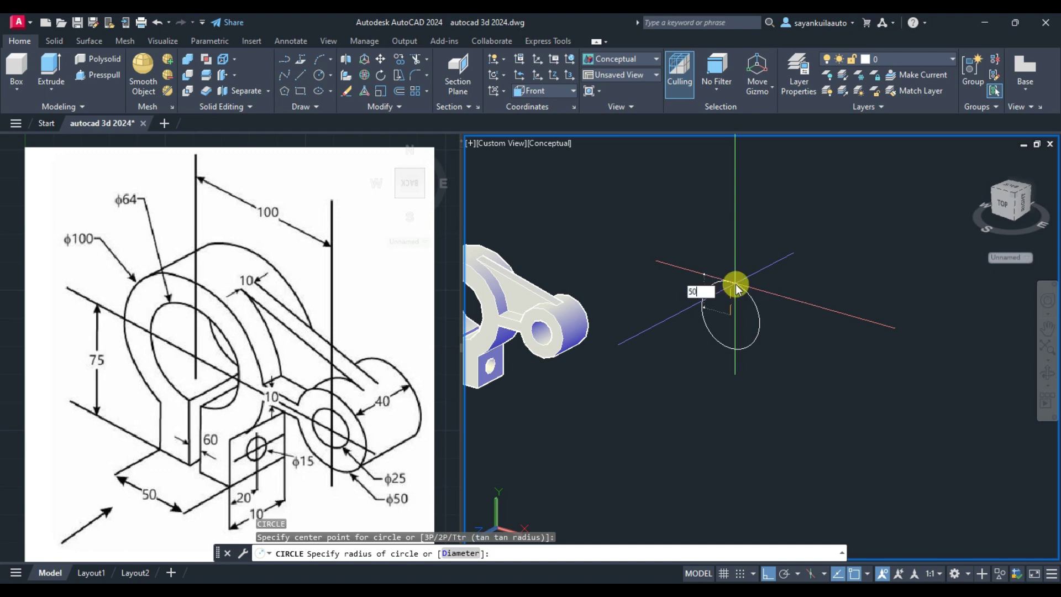
pyautogui.press('Return')
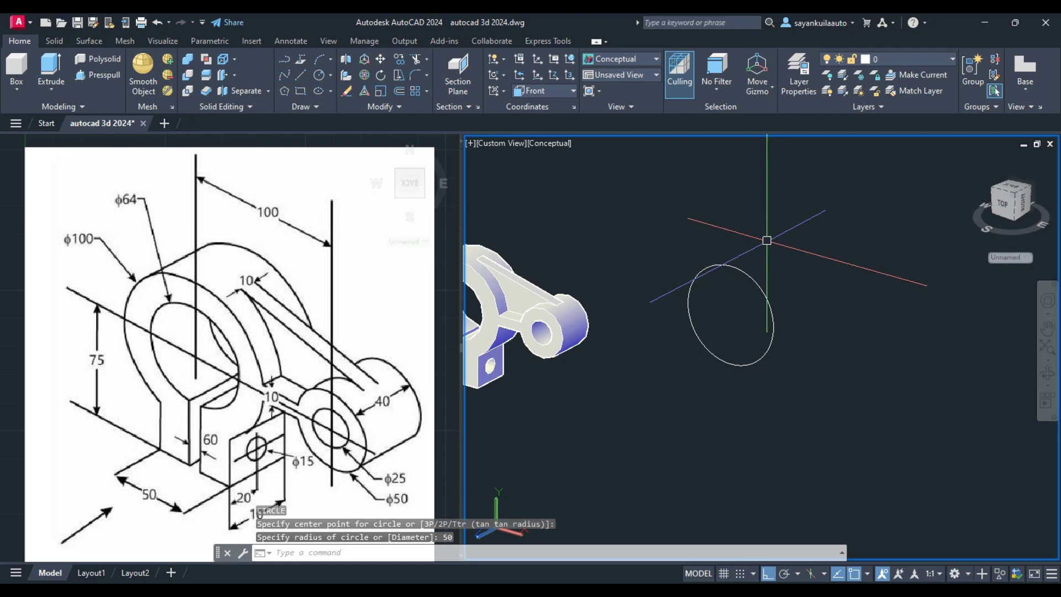
pyautogui.press('Return')
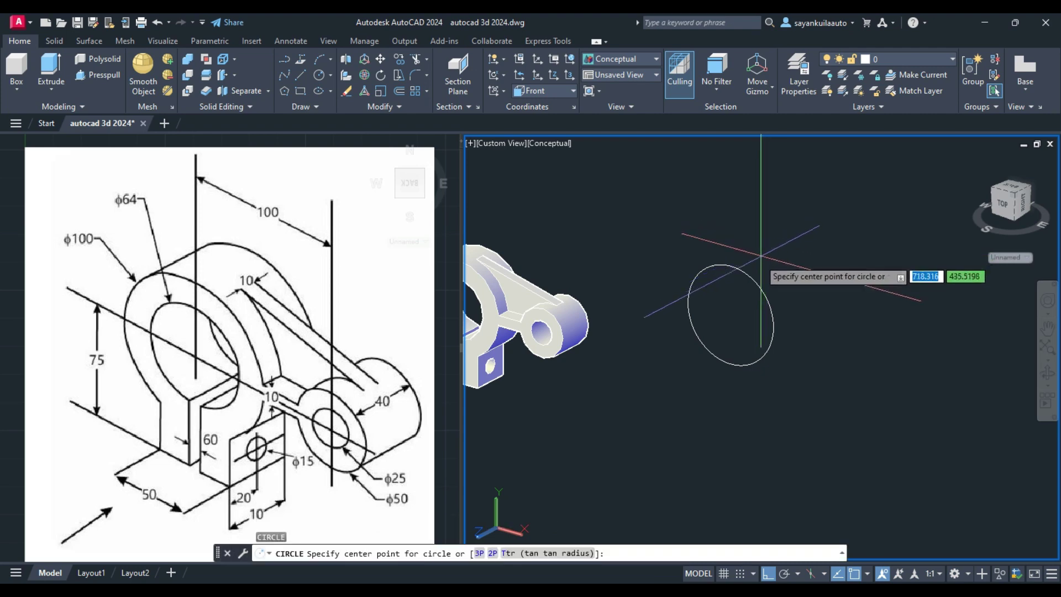
pyautogui.click(731, 315)
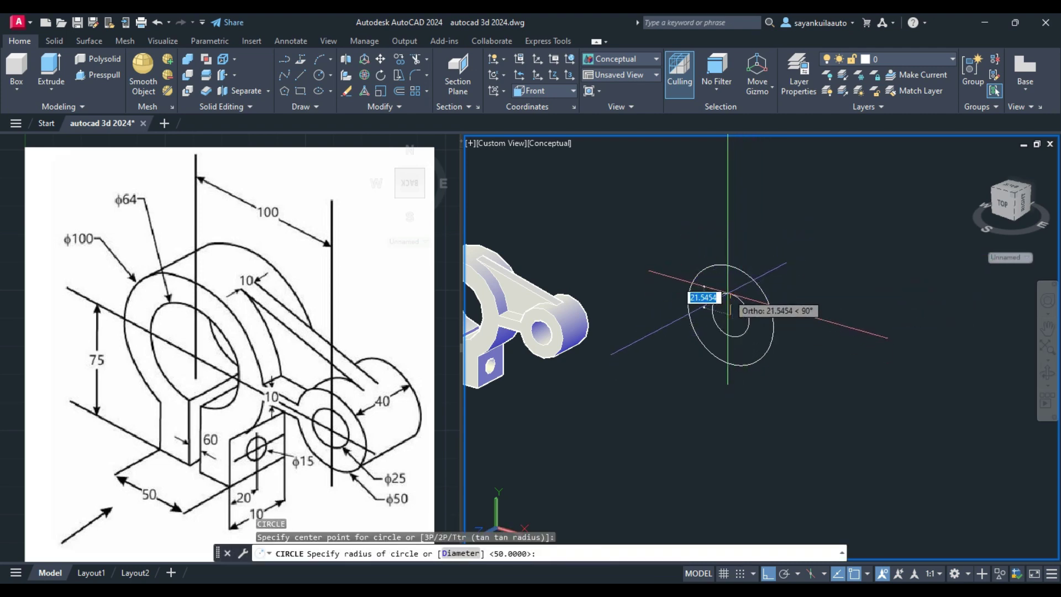
pyautogui.write('3')
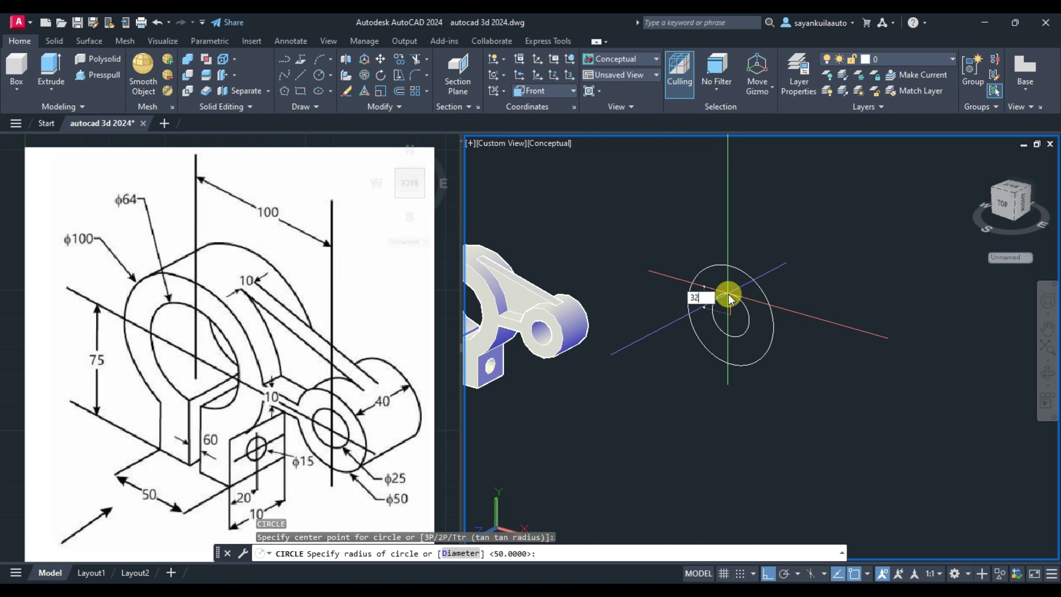
pyautogui.write('2')
pyautogui.press('Return')
pyautogui.scroll(-3, 729, 298)
pyautogui.scroll(5, 731, 290)
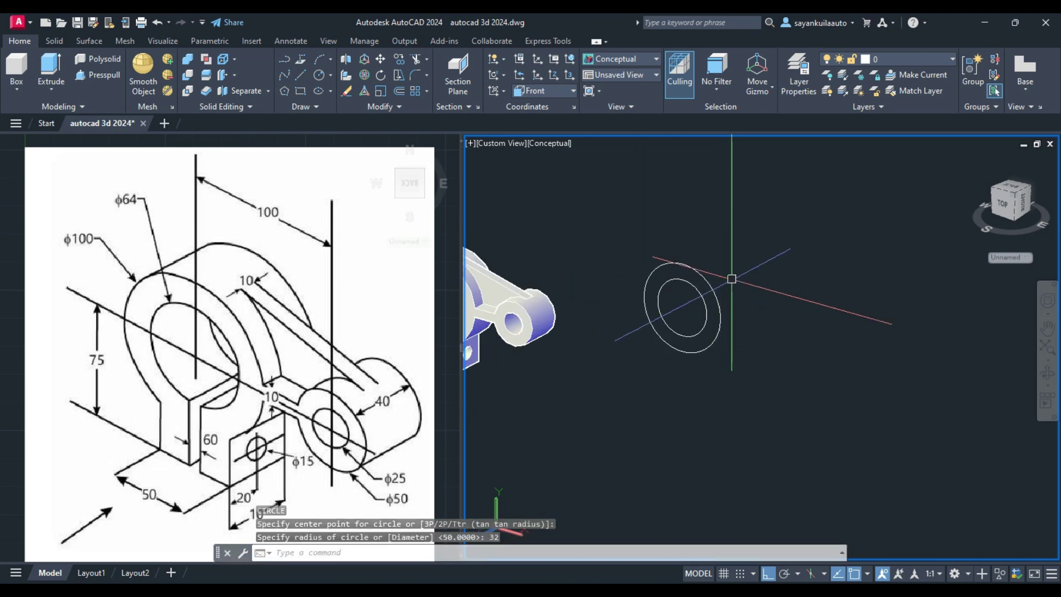
# Draw a radius 25 circle 100 units right of the big centre, plus a concentric radius 12.5 circle
pyautogui.press('Return')
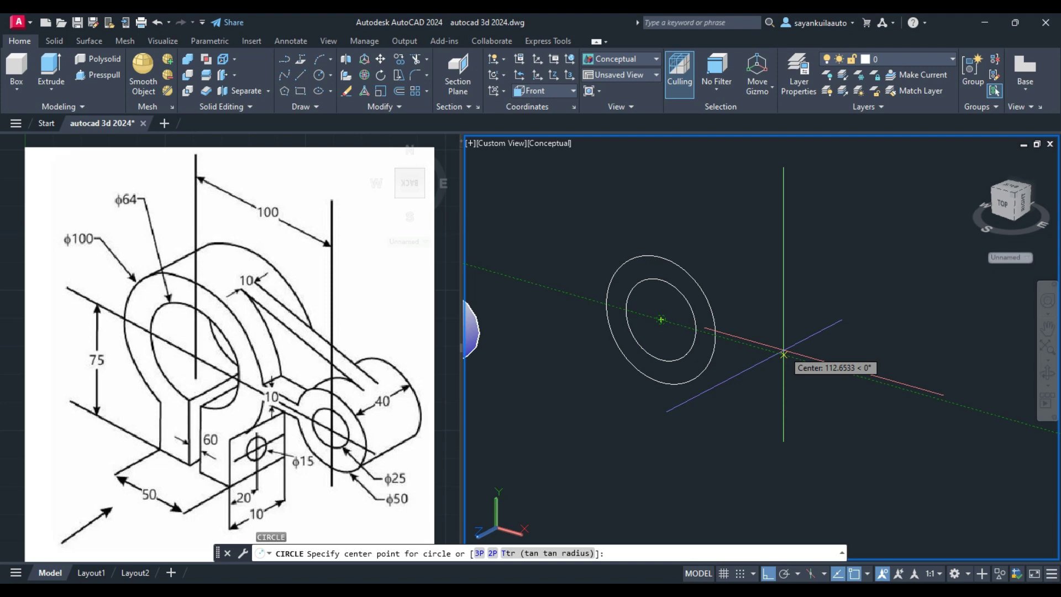
pyautogui.write('100')
pyautogui.press('Return')
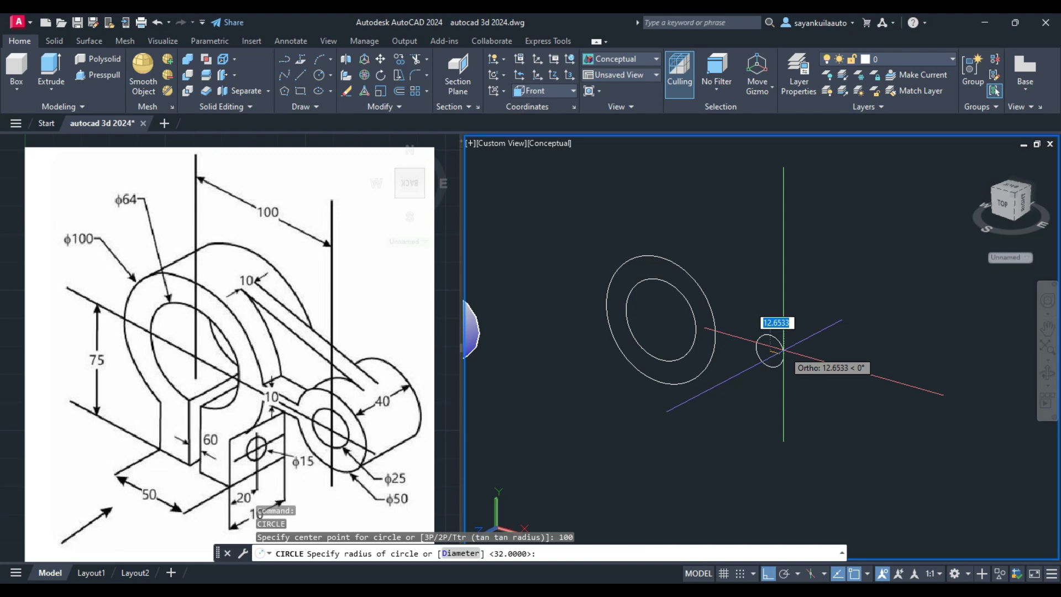
pyautogui.write('25')
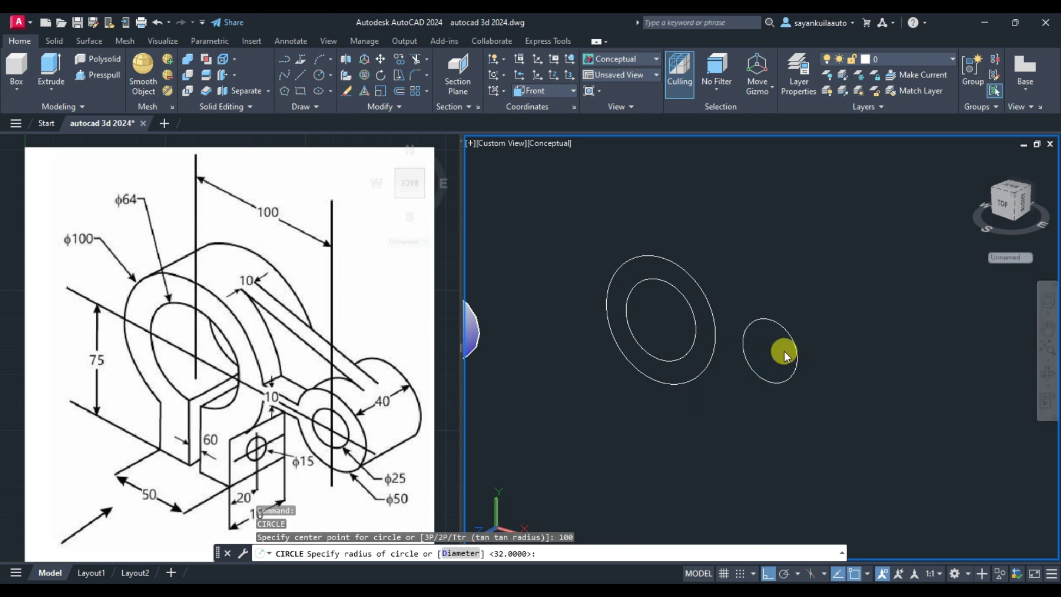
pyautogui.press('Return')
pyautogui.scroll(3, 812, 350)
pyautogui.press('Return')
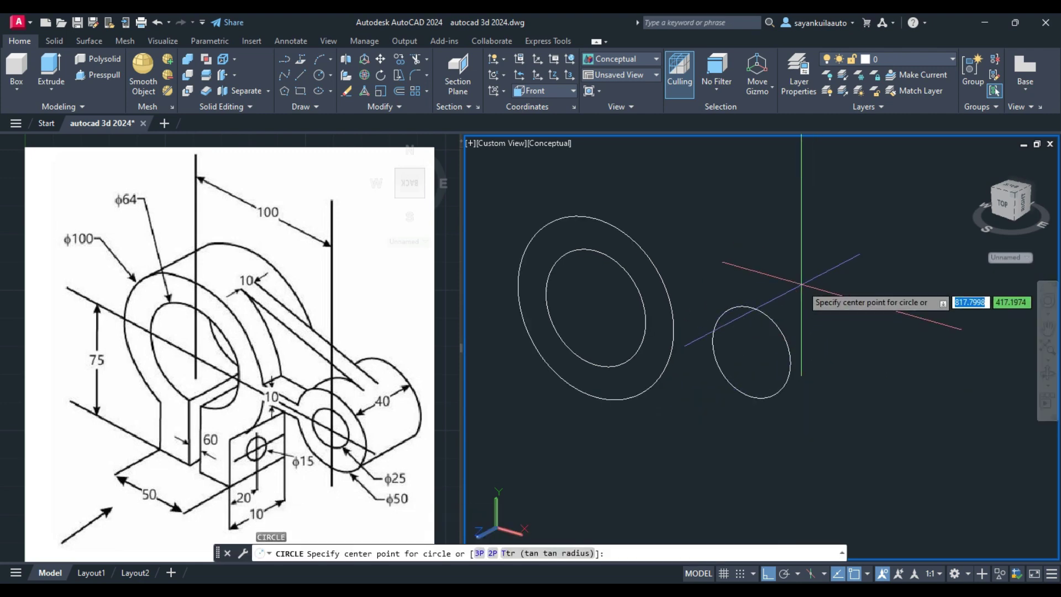
pyautogui.click(751, 352)
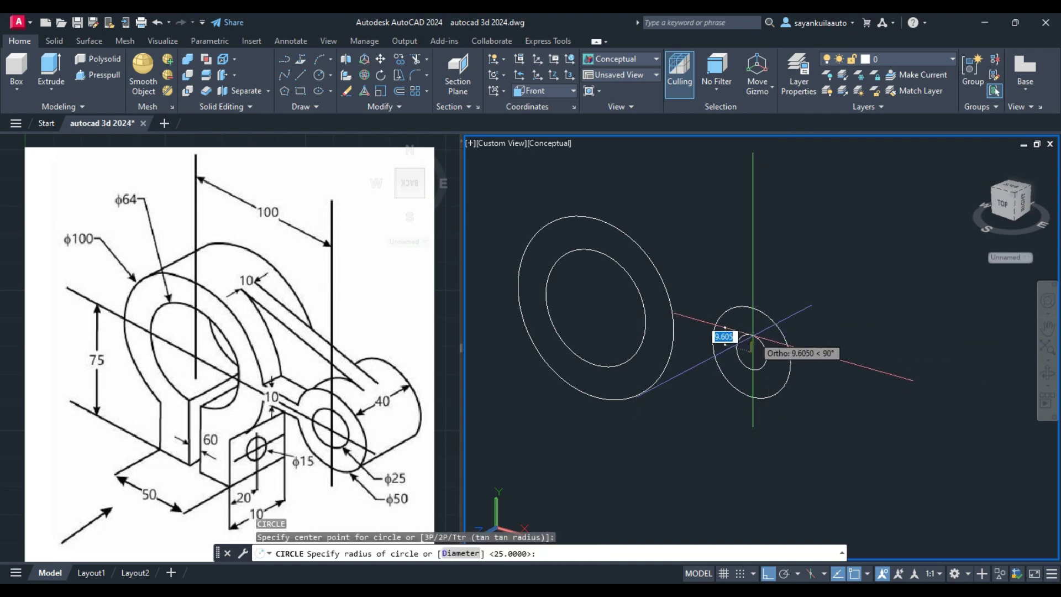
pyautogui.write('12.5')
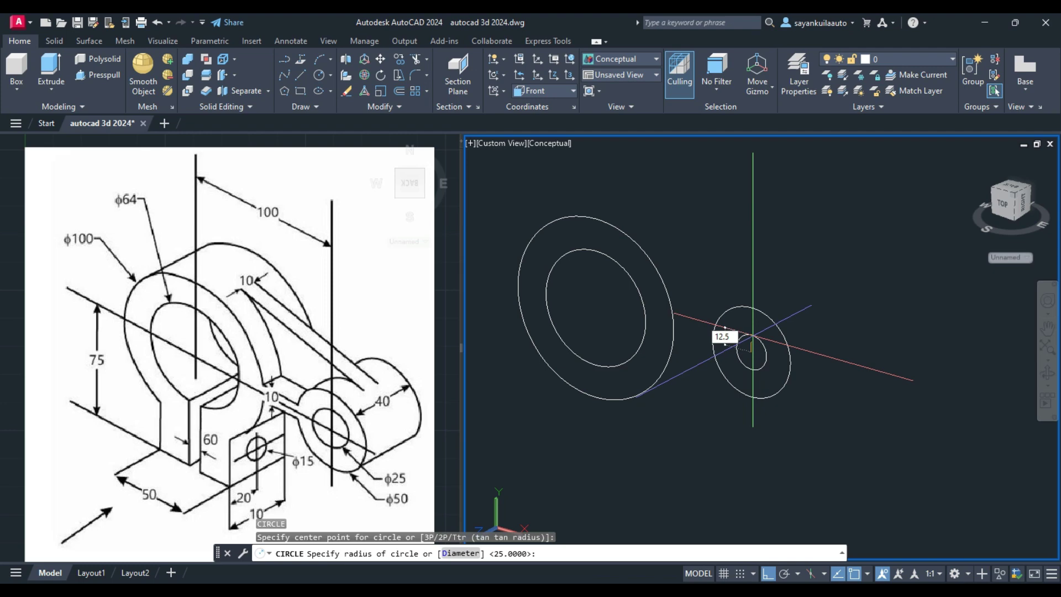
pyautogui.press('Return')
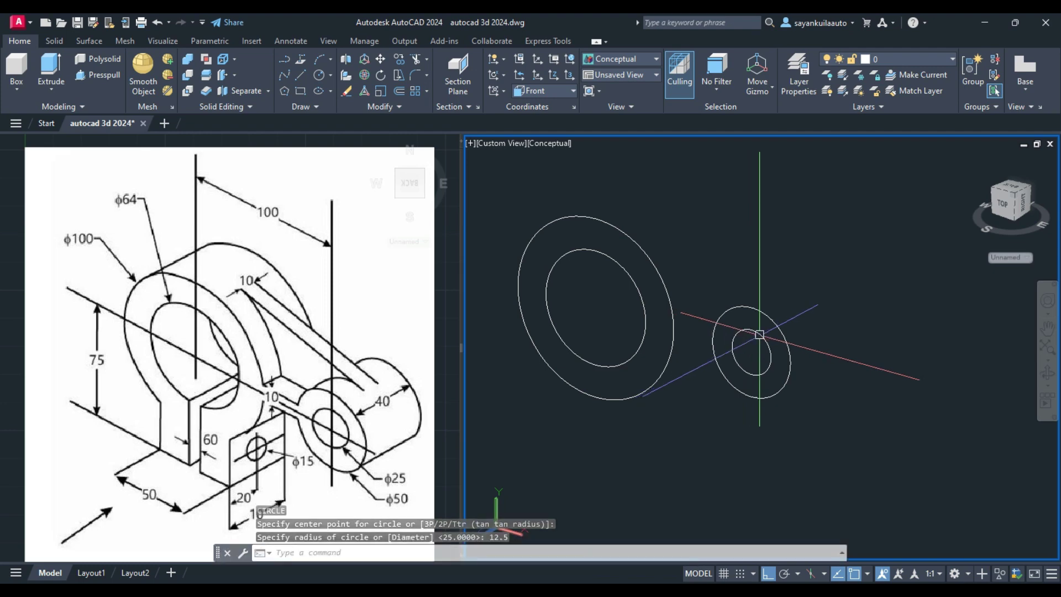
pyautogui.scroll(2, 842, 315)
pyautogui.scroll(-3, 829, 345)
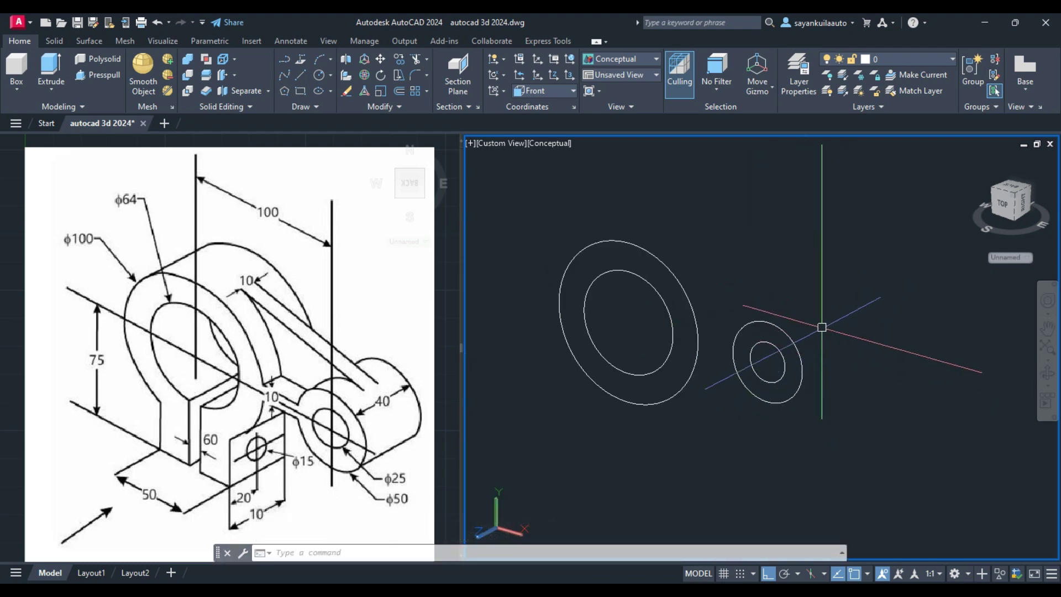
# Draw a connecting line from the large outer circle to the small outer circle
pyautogui.write('l')
pyautogui.press('Return')
pyautogui.scroll(2, 705, 365)
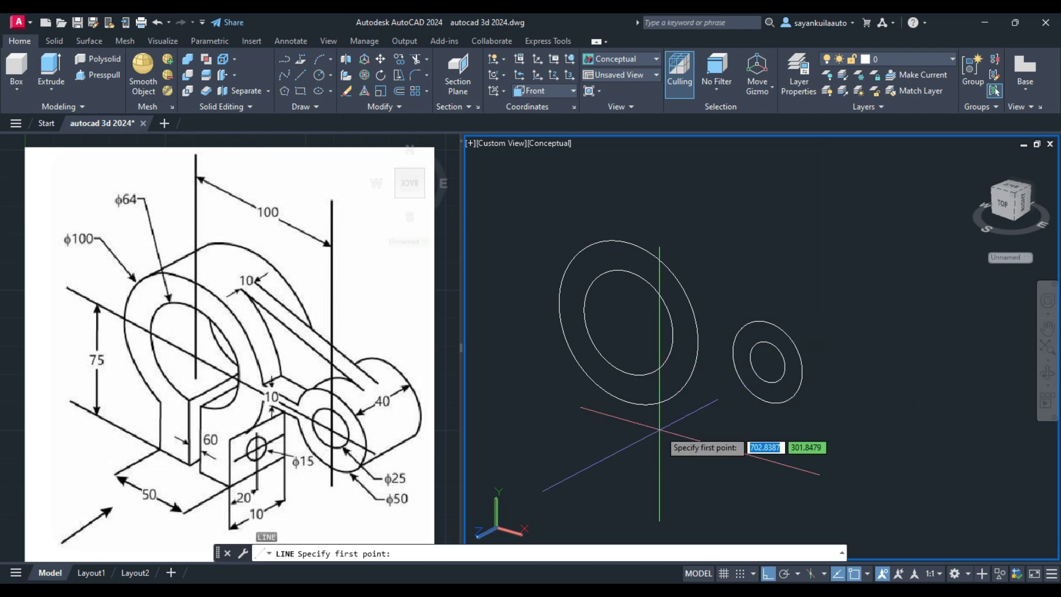
pyautogui.click(694, 332)
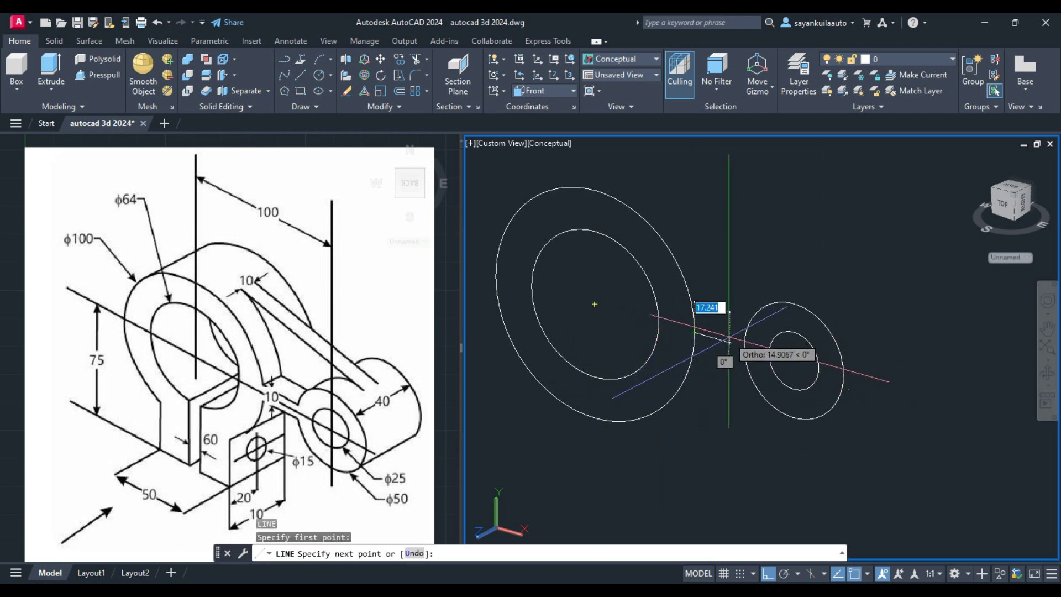
pyautogui.click(744, 346)
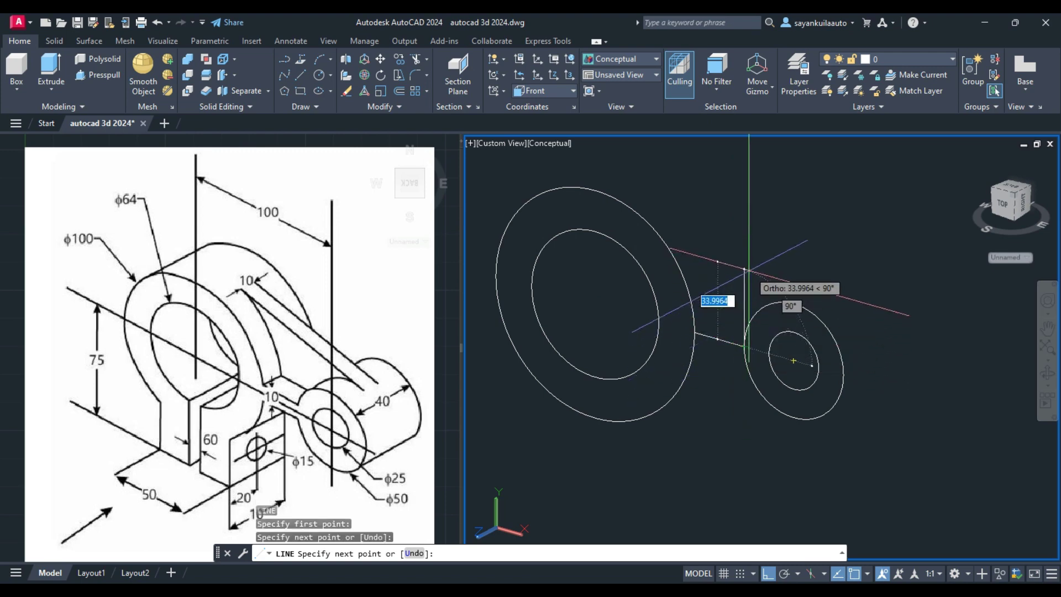
pyautogui.press('Return')
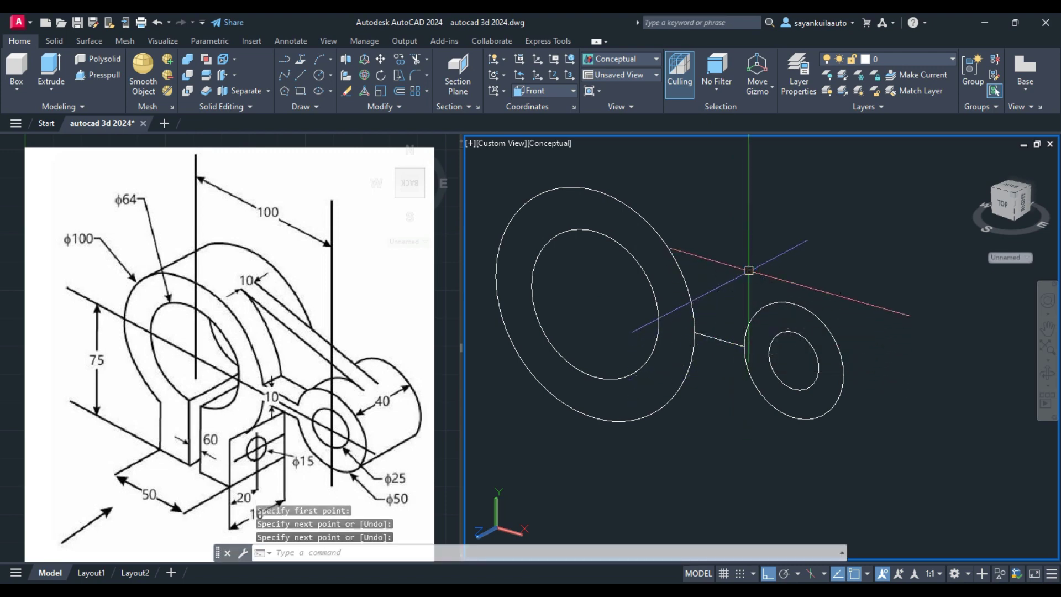
# Draw a second line tangent to both the small circle and the large outer ring
pyautogui.press('Return')
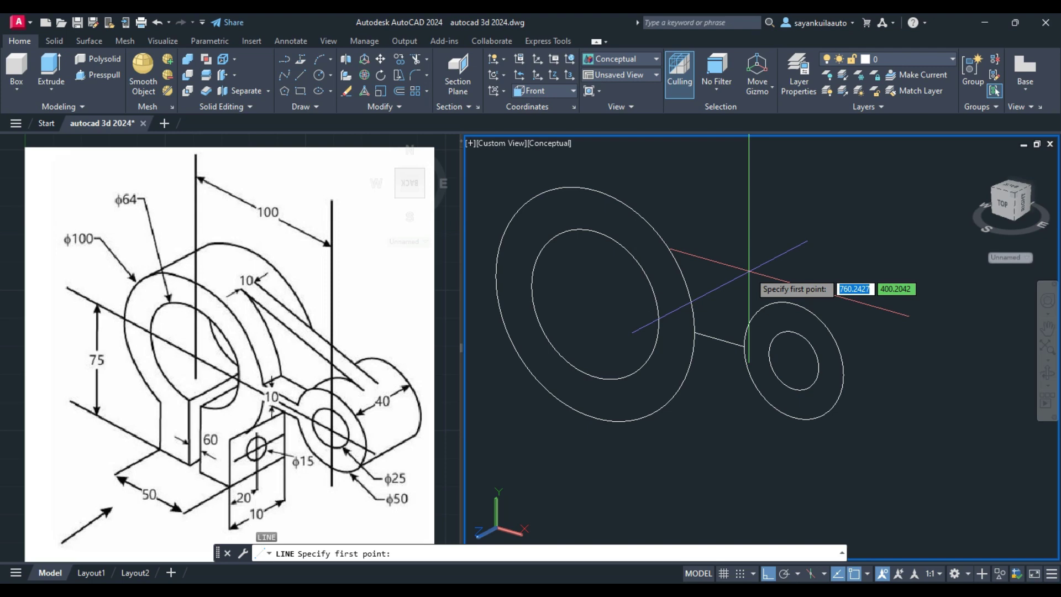
pyautogui.keyDown('shift'); pyautogui.rightClick(748, 271); pyautogui.keyUp('shift')
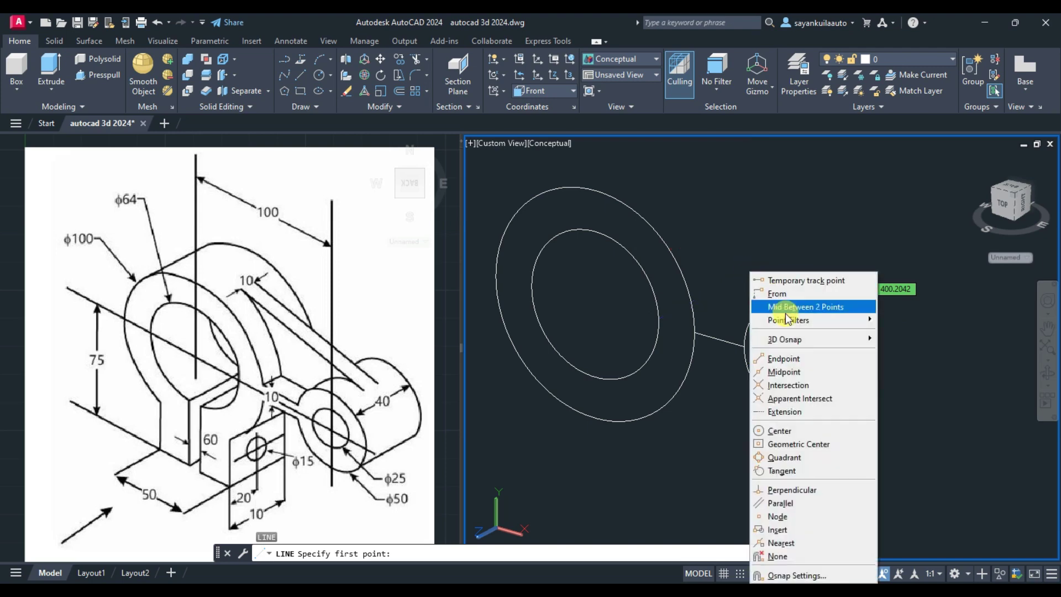
pyautogui.click(805, 477)
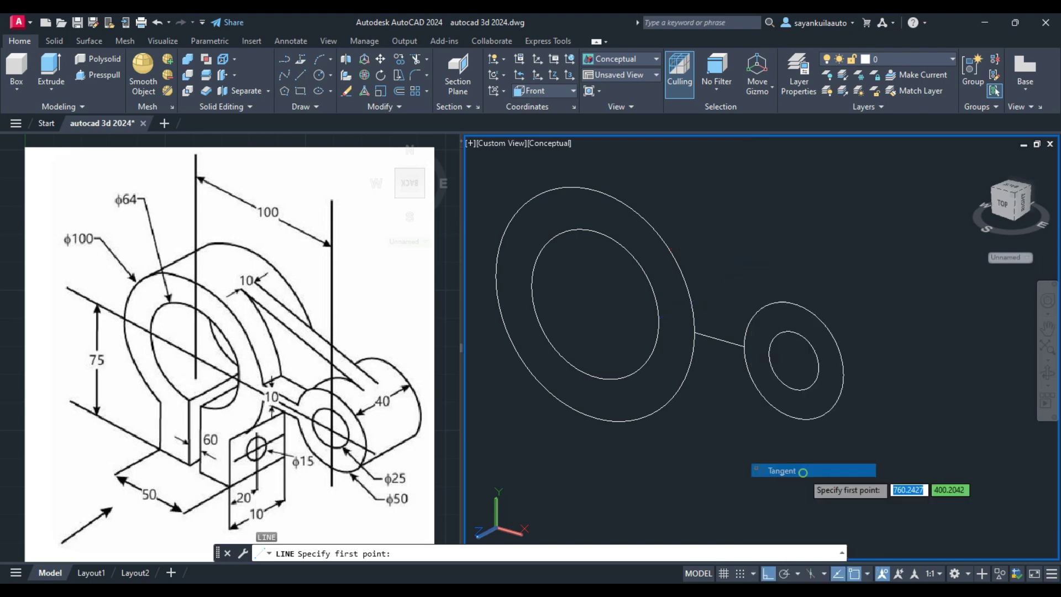
pyautogui.click(799, 306)
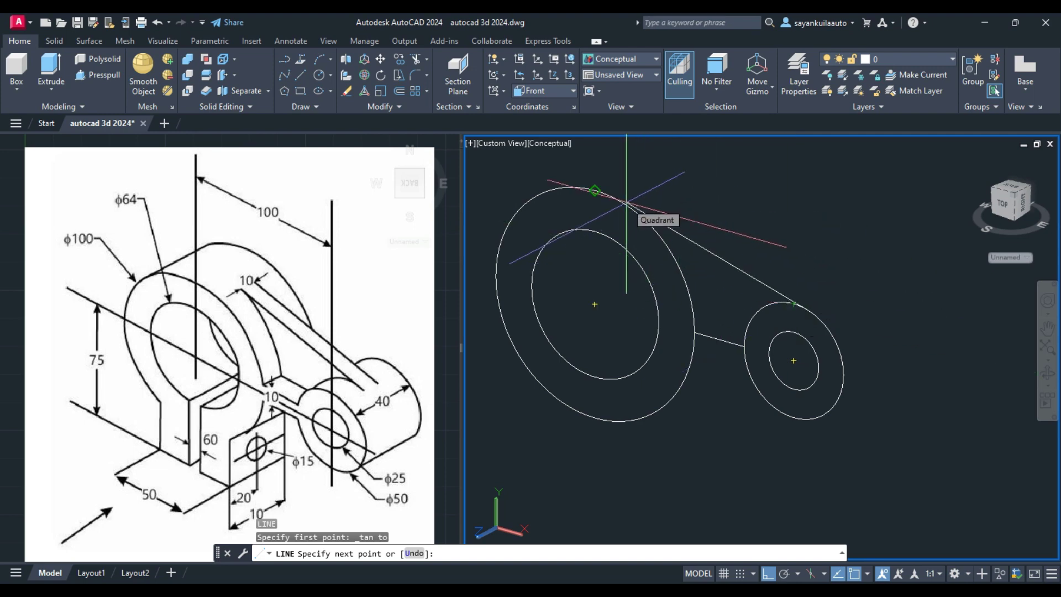
pyautogui.keyDown('shift'); pyautogui.rightClick(626, 202); pyautogui.keyUp('shift')
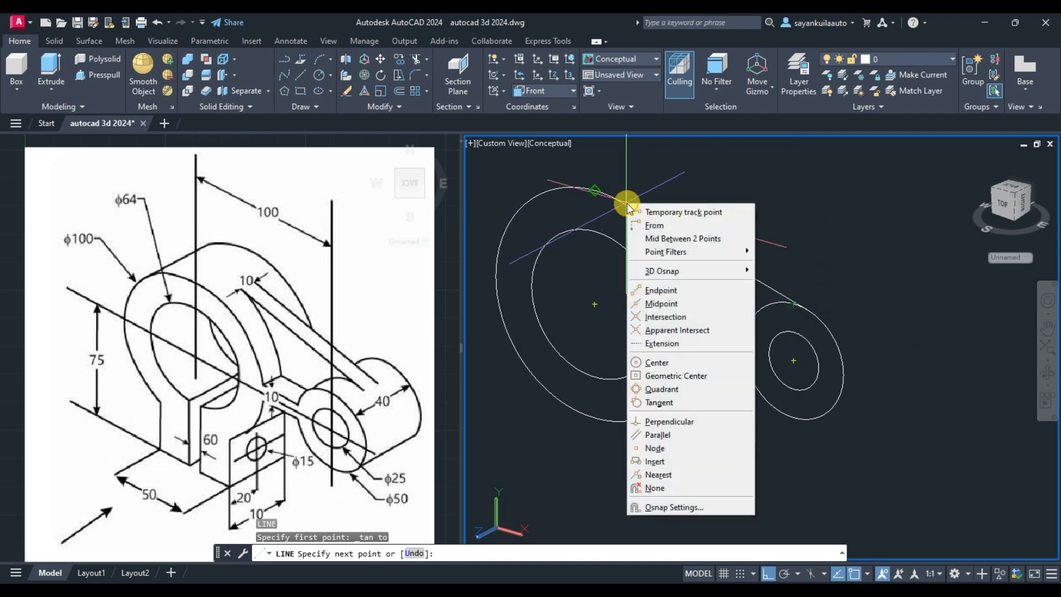
pyautogui.click(698, 407)
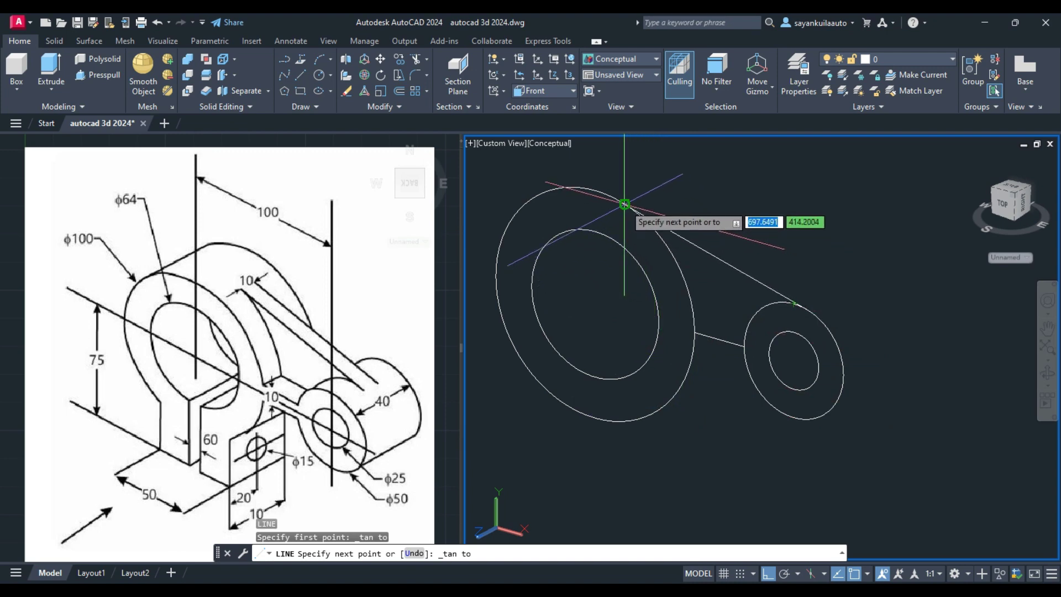
pyautogui.click(625, 205)
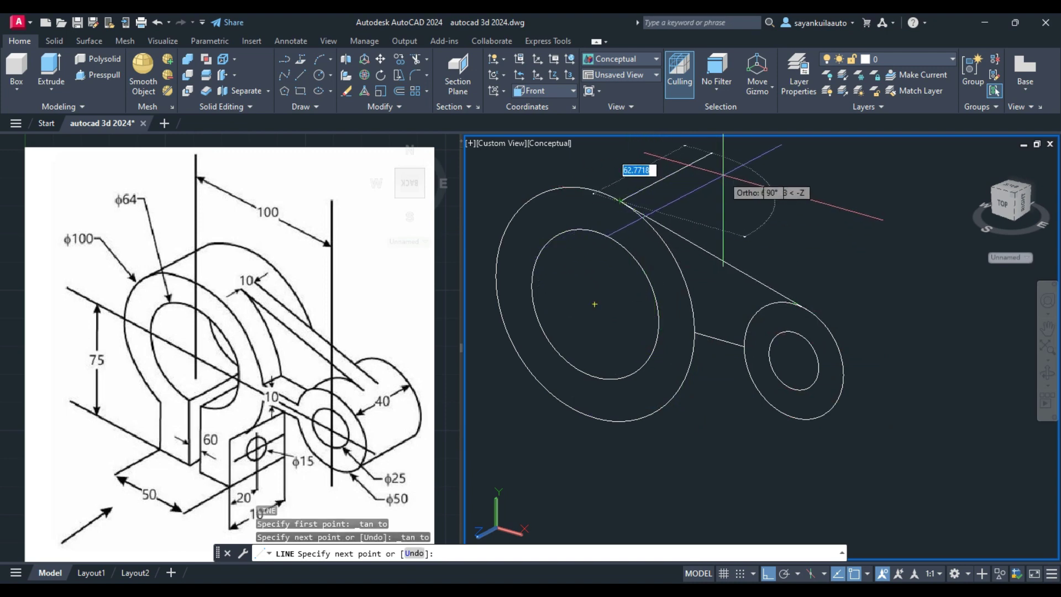
pyautogui.press('Return')
pyautogui.scroll(-2, 722, 175)
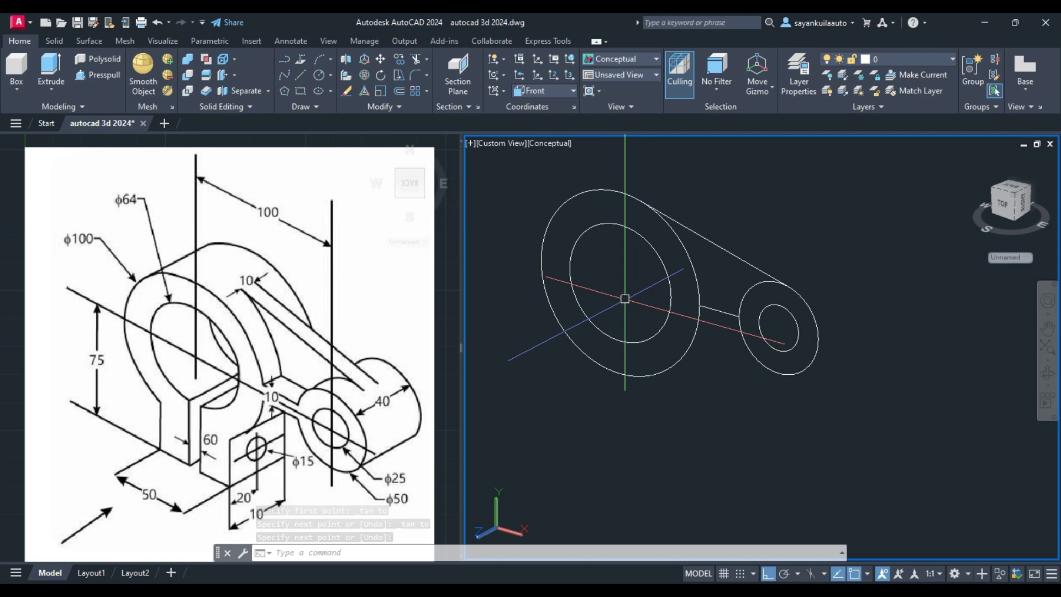
# Draw the half base outline starting 75 below the ring centre with 3 and 22 segments, then select it
pyautogui.press('Return')
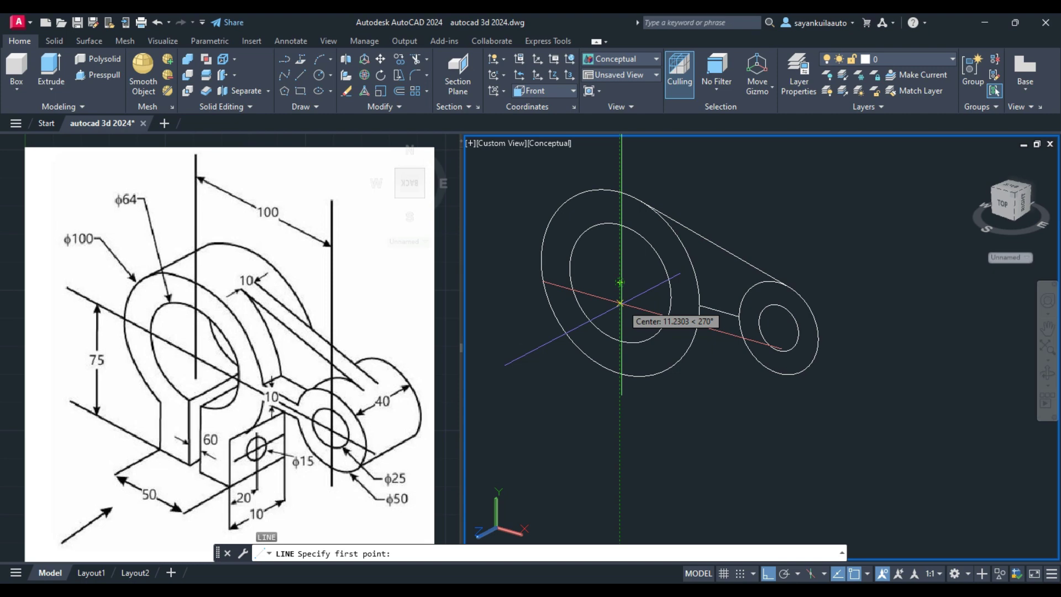
pyautogui.write('75')
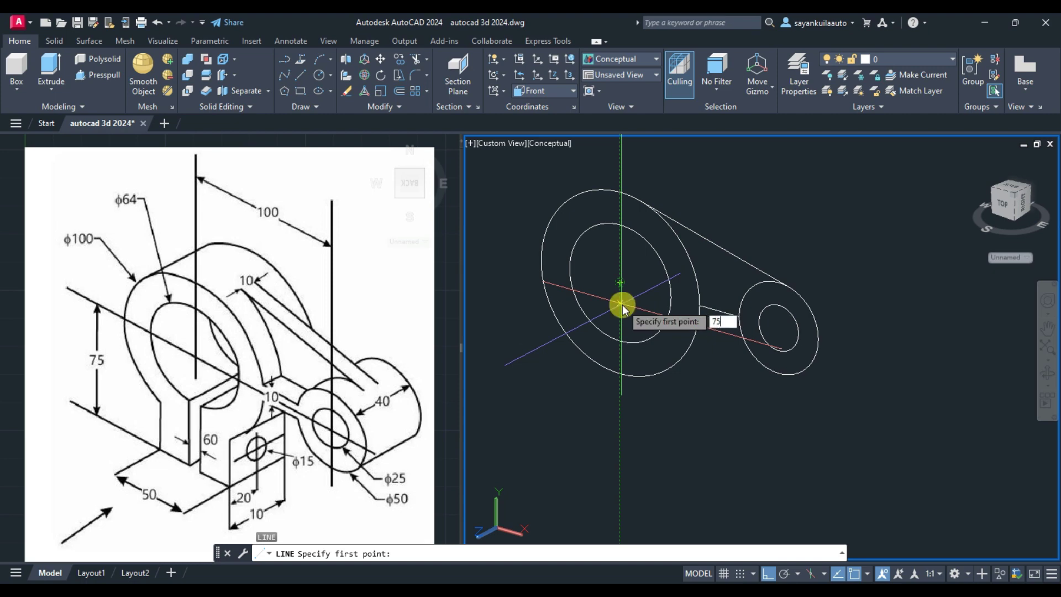
pyautogui.press('Return')
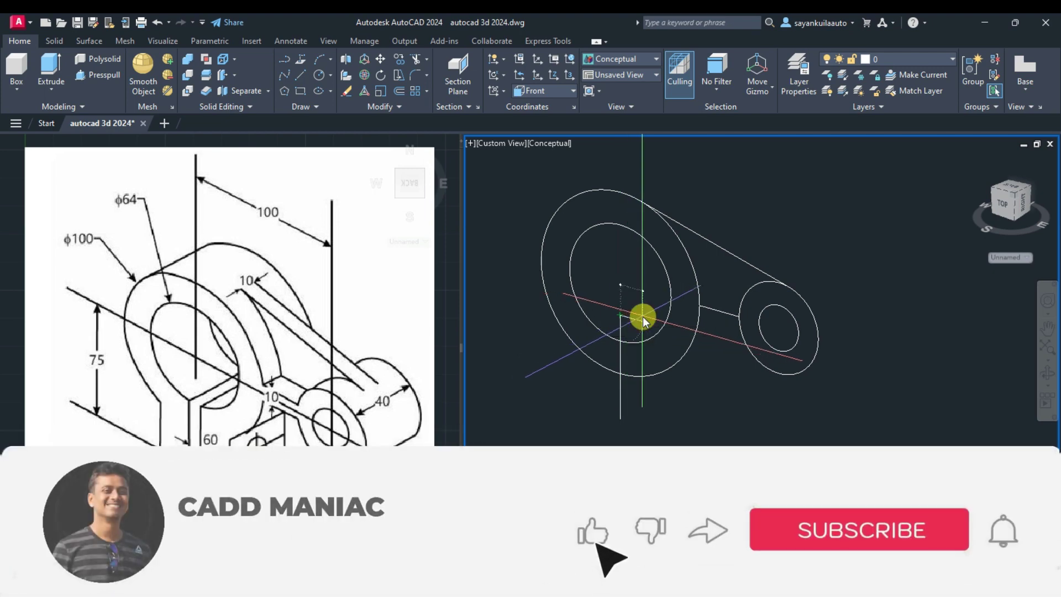
pyautogui.scroll(3, 620, 419)
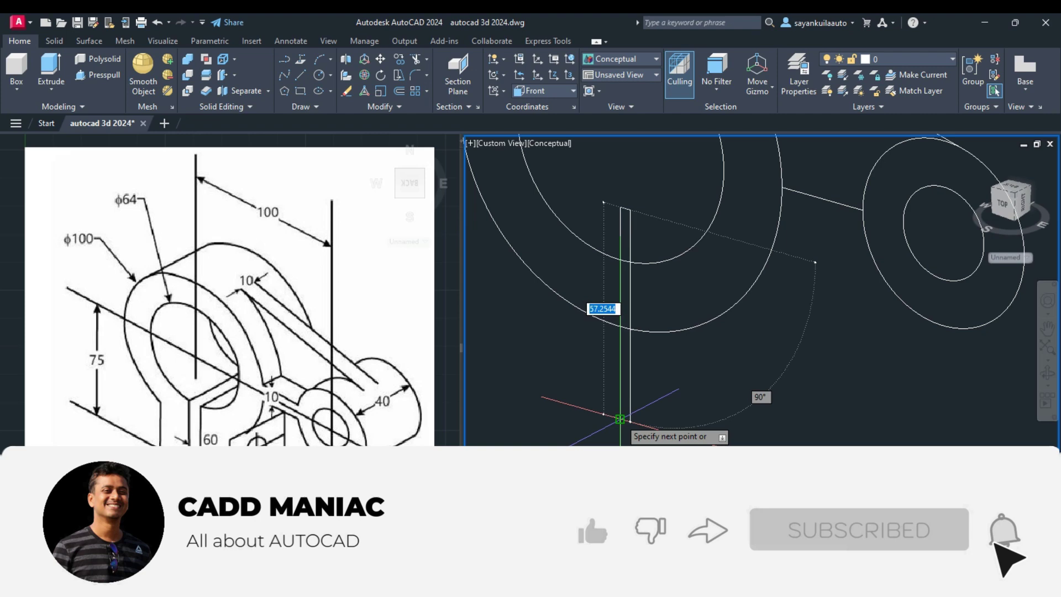
pyautogui.write('3')
pyautogui.press('Return')
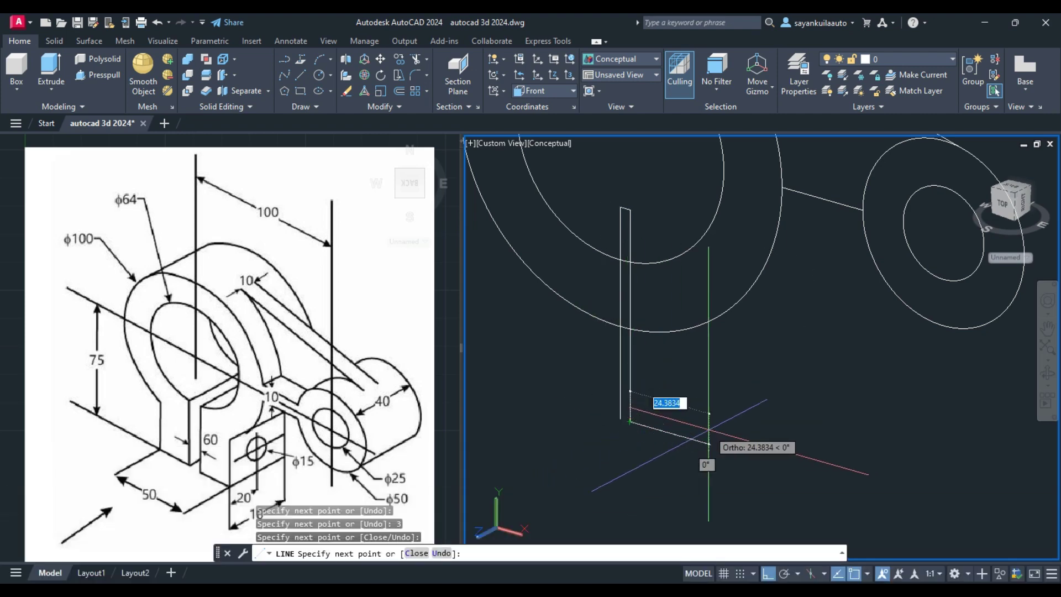
pyautogui.write('2')
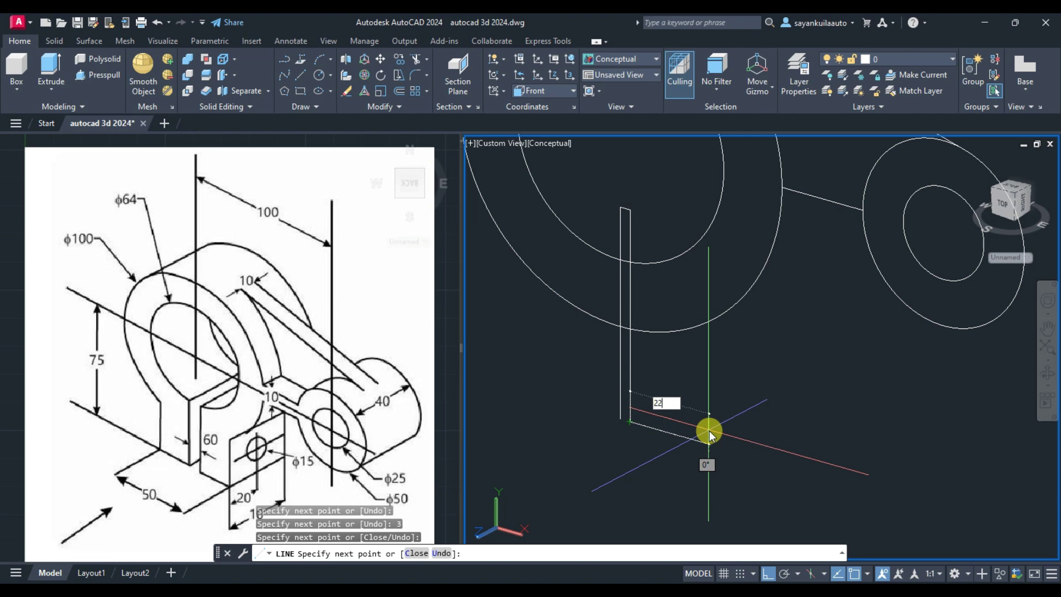
pyautogui.write('2')
pyautogui.press('Return')
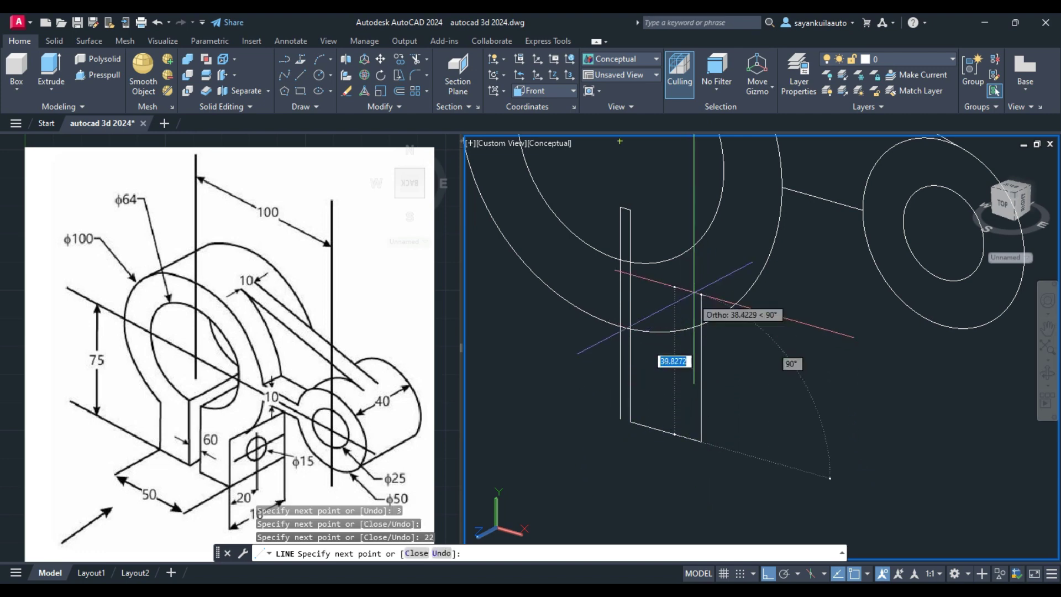
pyautogui.click(699, 287)
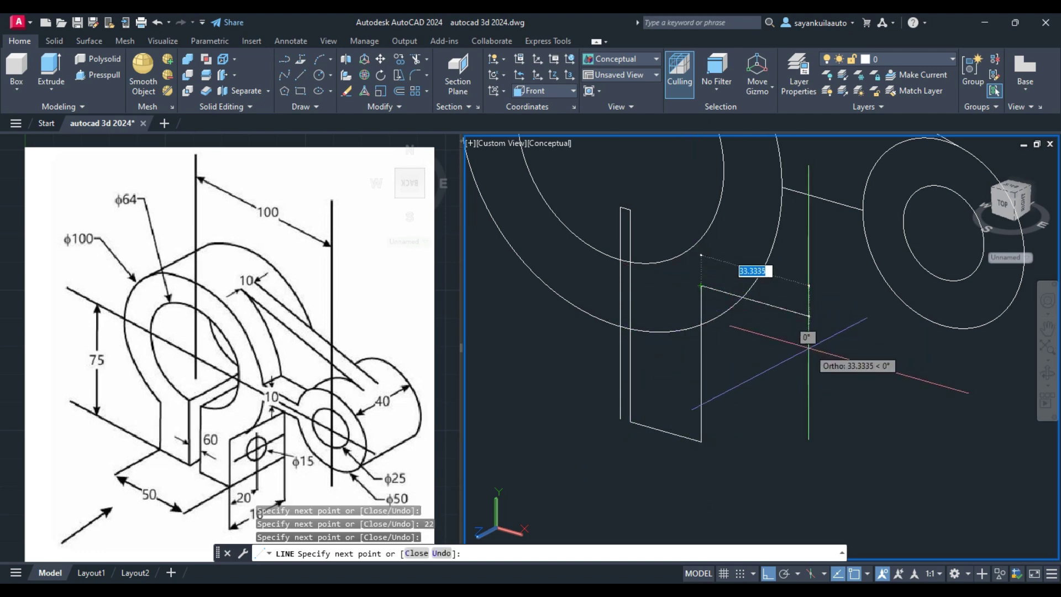
pyautogui.press('Return')
pyautogui.scroll(-4, 599, 346)
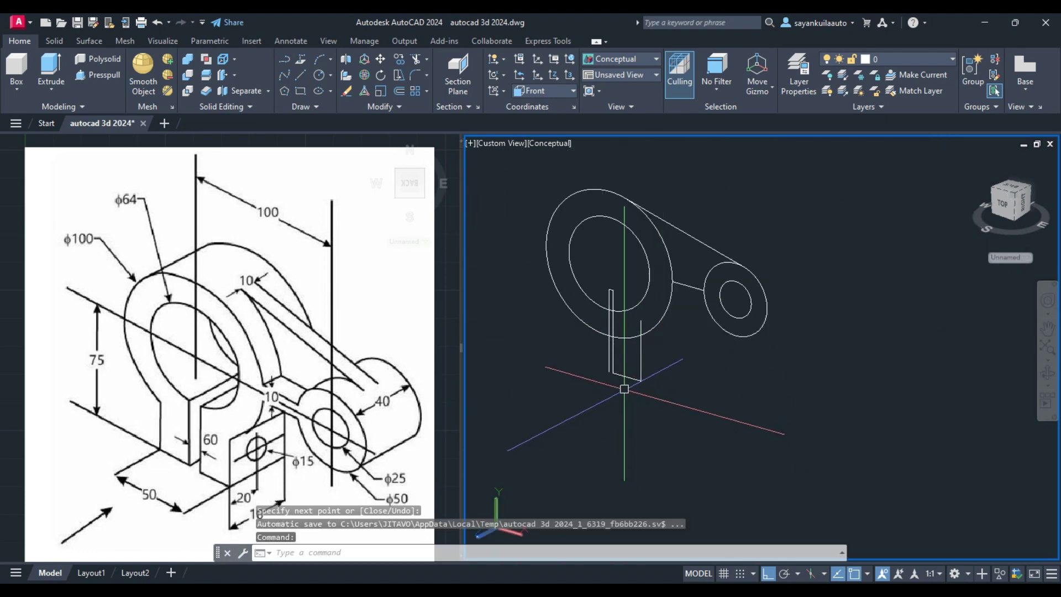
pyautogui.scroll(3, 624, 389)
pyautogui.click(682, 354)
pyautogui.click(633, 397)
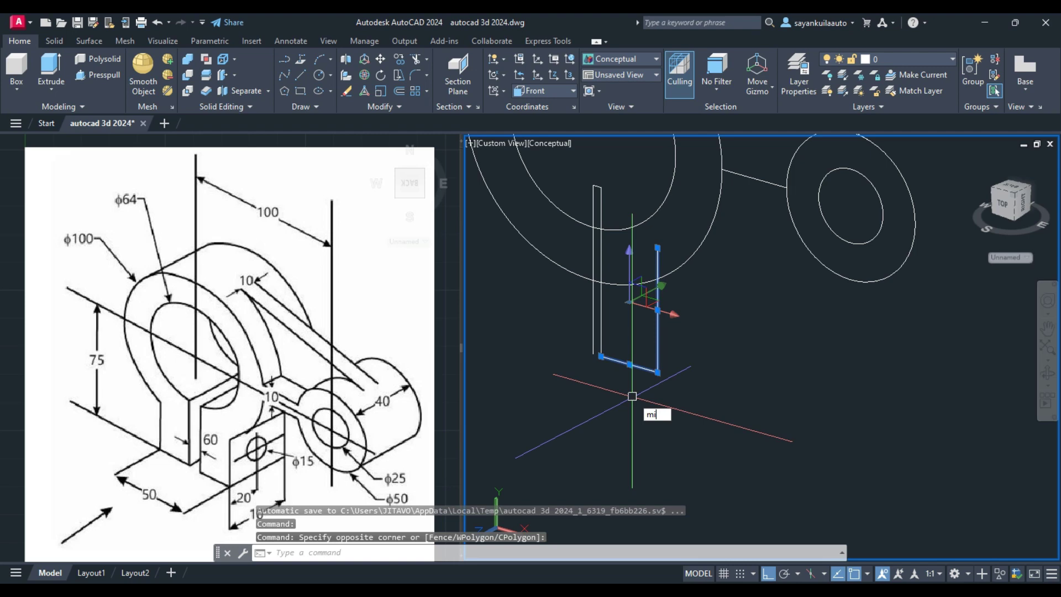
# Mirror the two base lines about a vertical axis through the corner, keeping the originals
pyautogui.press('Return')
pyautogui.scroll(4, 585, 149)
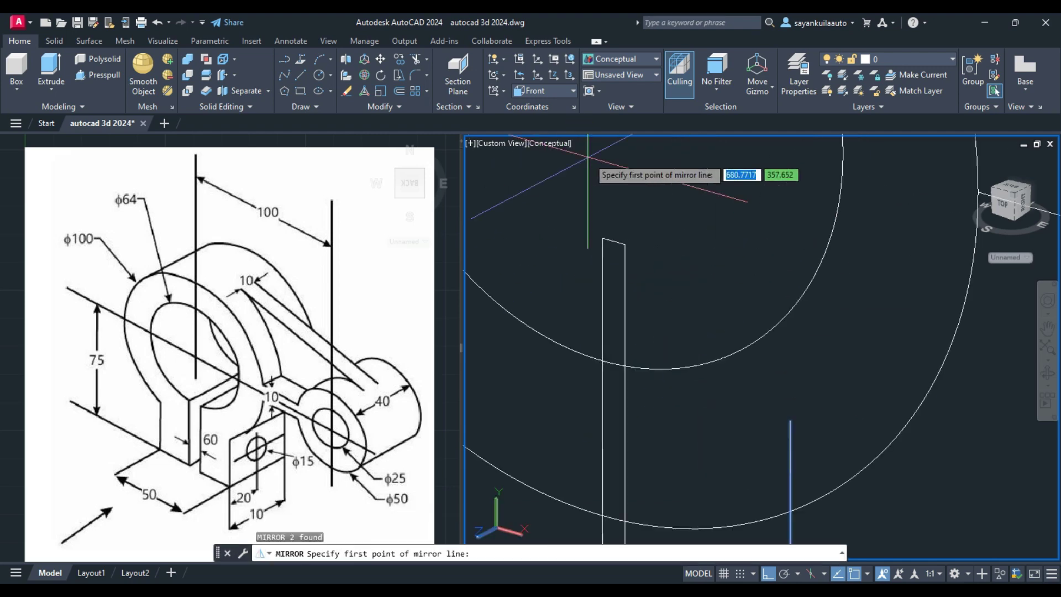
pyautogui.click(614, 241)
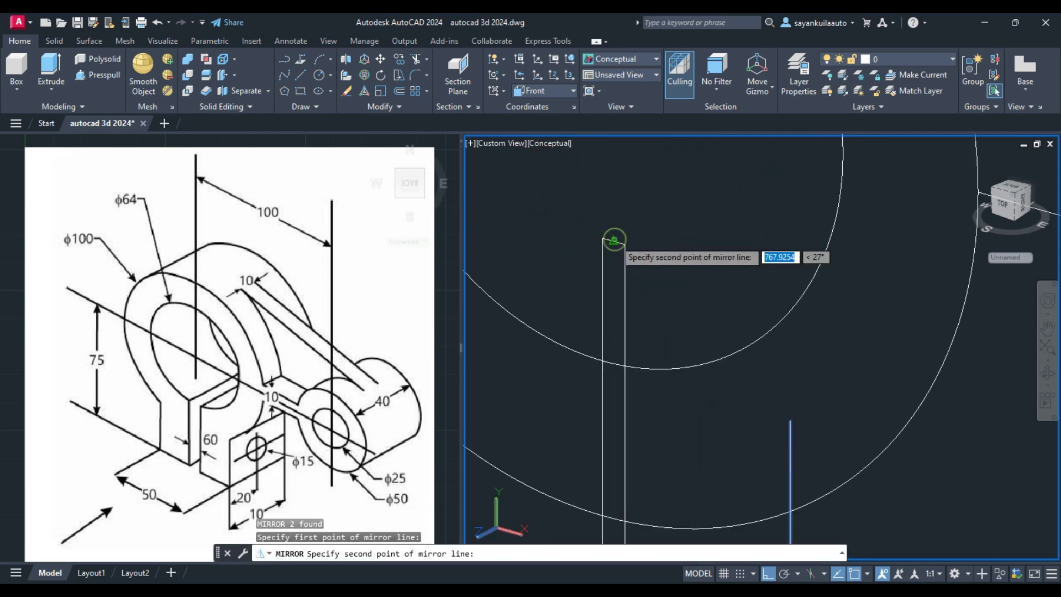
pyautogui.click(611, 181)
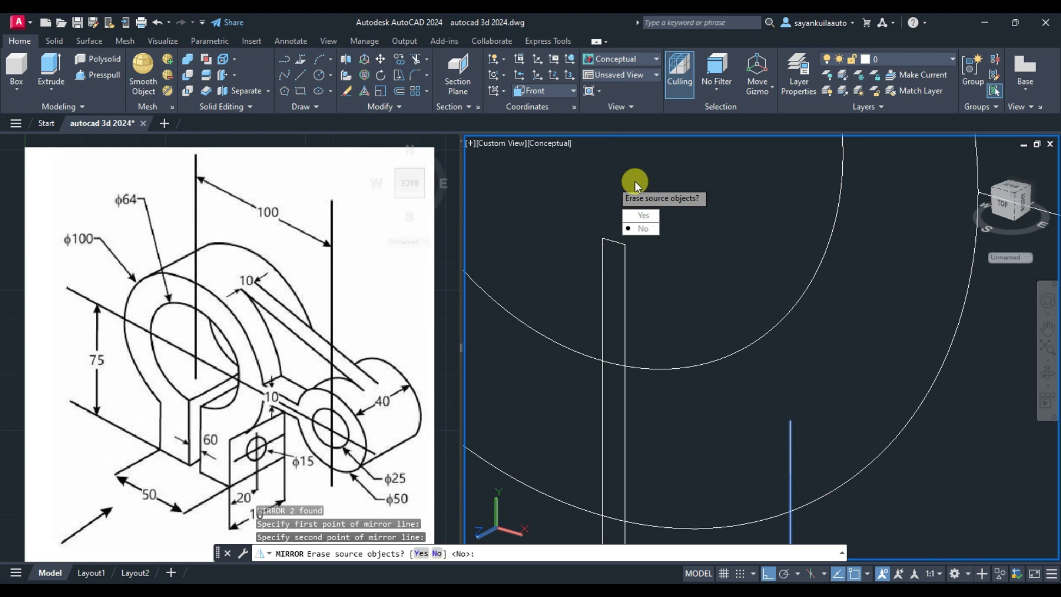
pyautogui.press('Return')
pyautogui.scroll(-3, 726, 223)
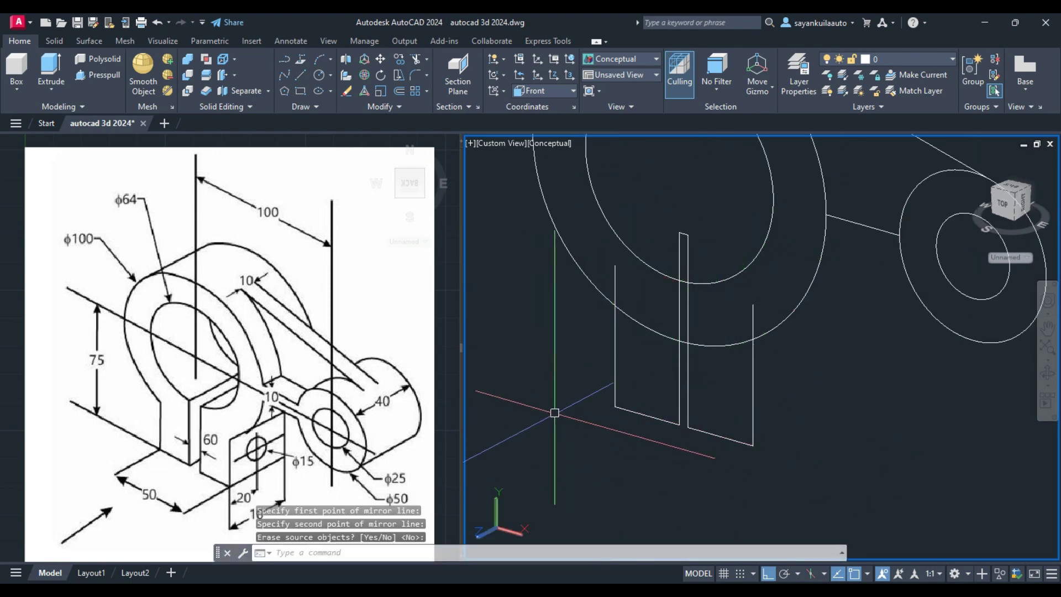
pyautogui.scroll(-2, 555, 413)
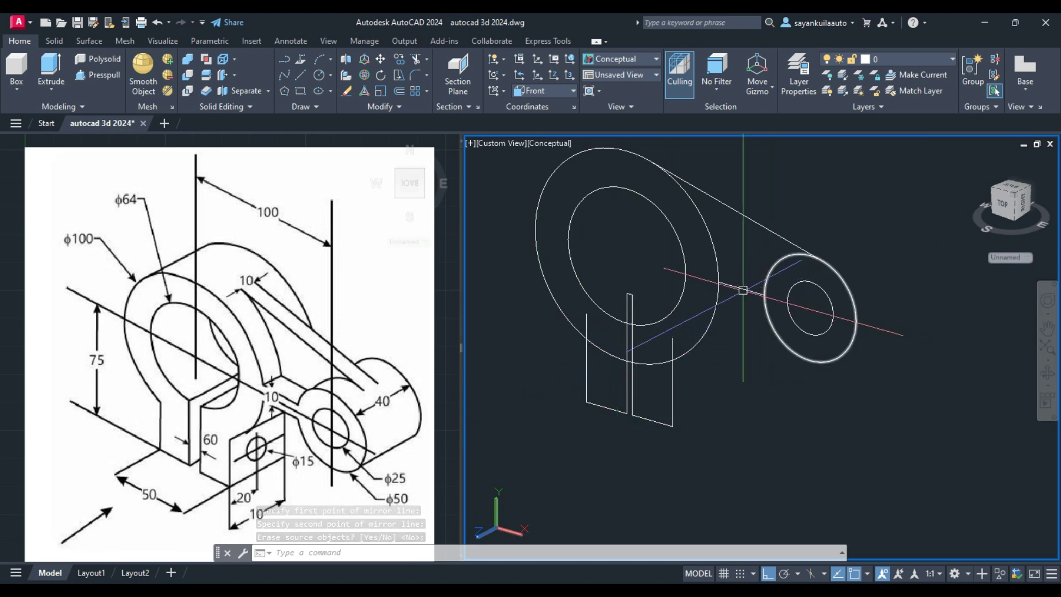
# Offset the connecting line 5 units to each side to create the 10-wide rib edges
pyautogui.scroll(2, 743, 290)
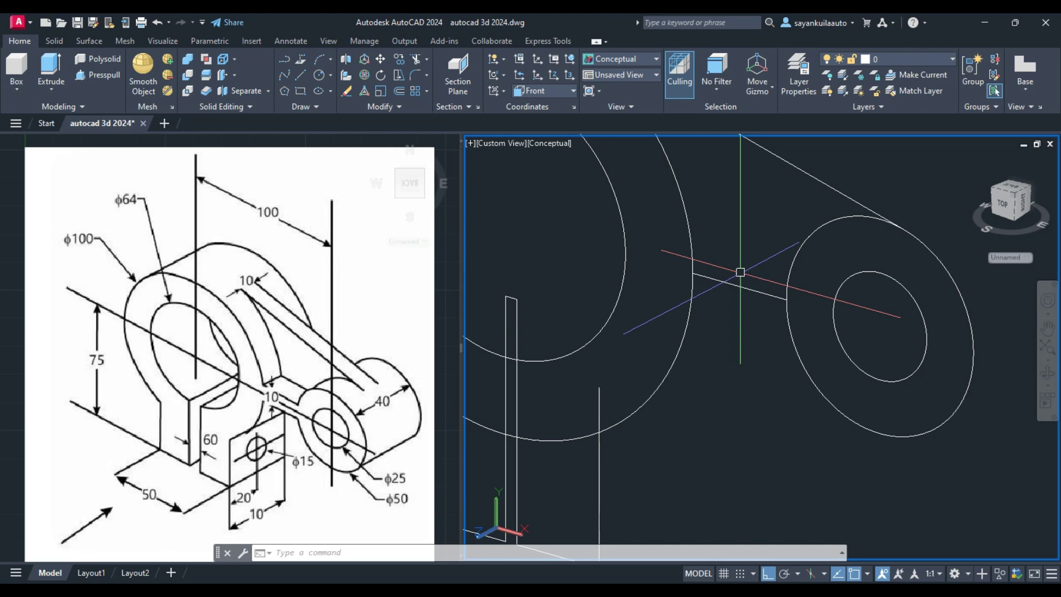
pyautogui.write('o')
pyautogui.press('Return')
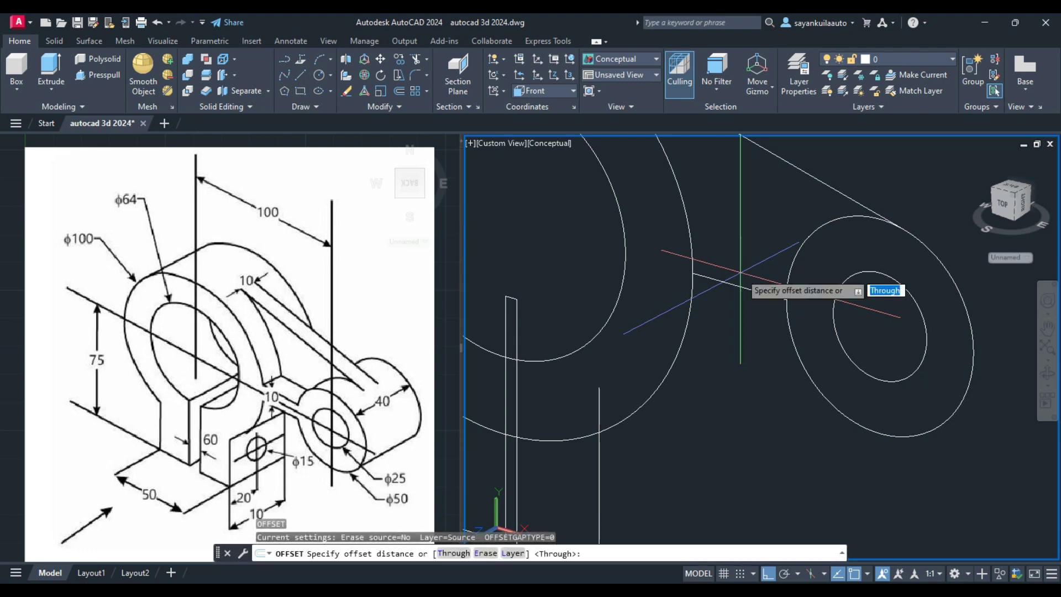
pyautogui.write('5')
pyautogui.press('Return')
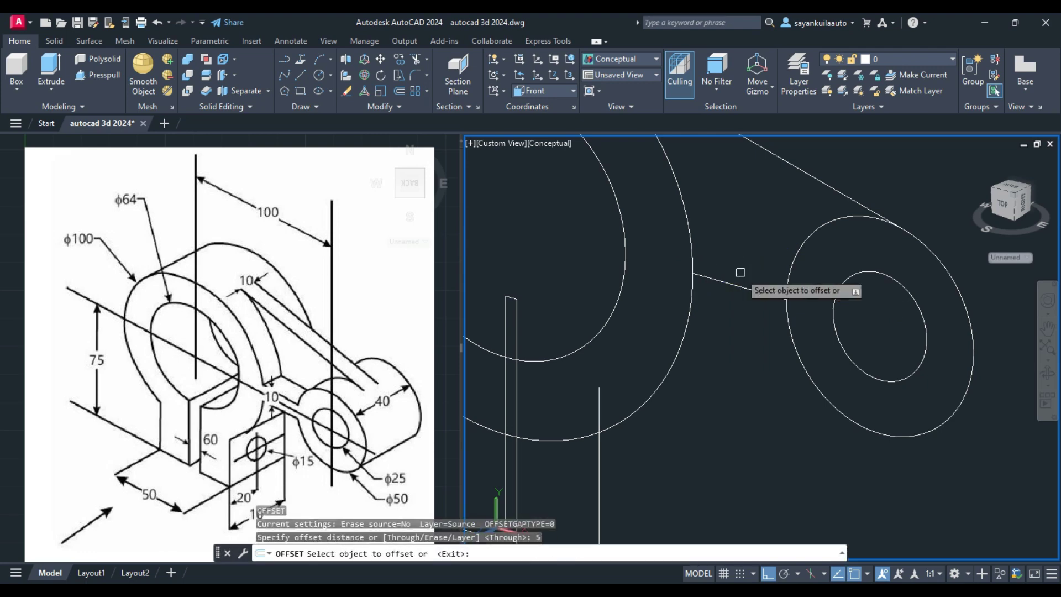
pyautogui.click(739, 287)
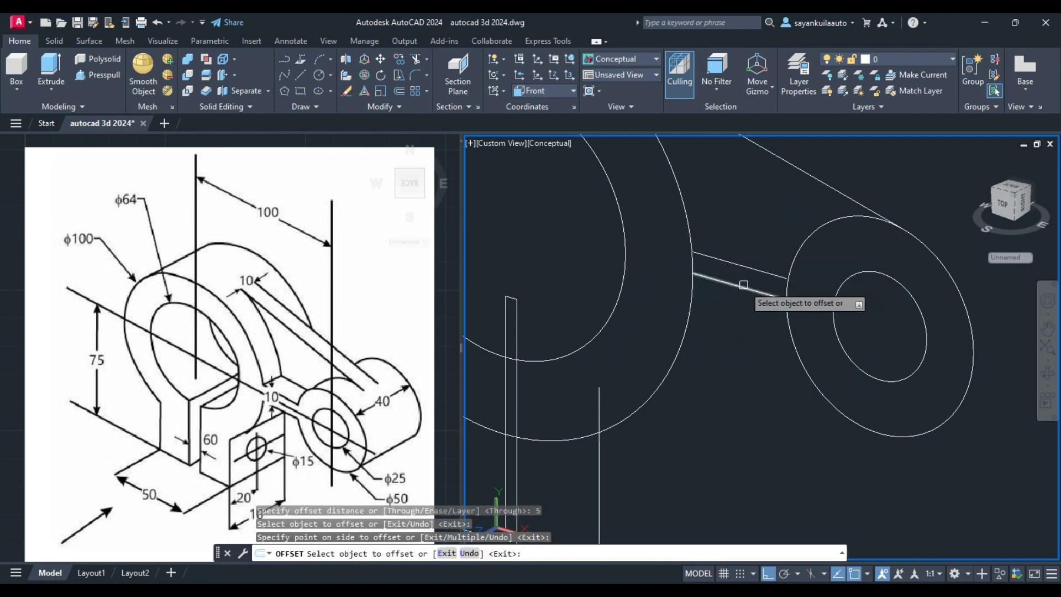
pyautogui.click(741, 301)
pyautogui.click(742, 309)
pyautogui.click(737, 330)
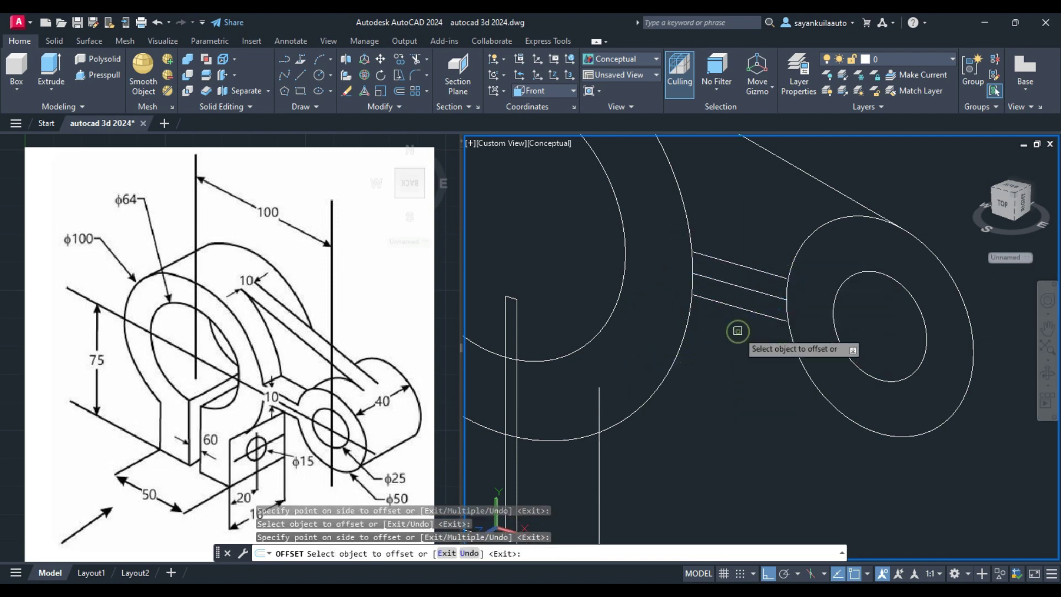
pyautogui.press('Return')
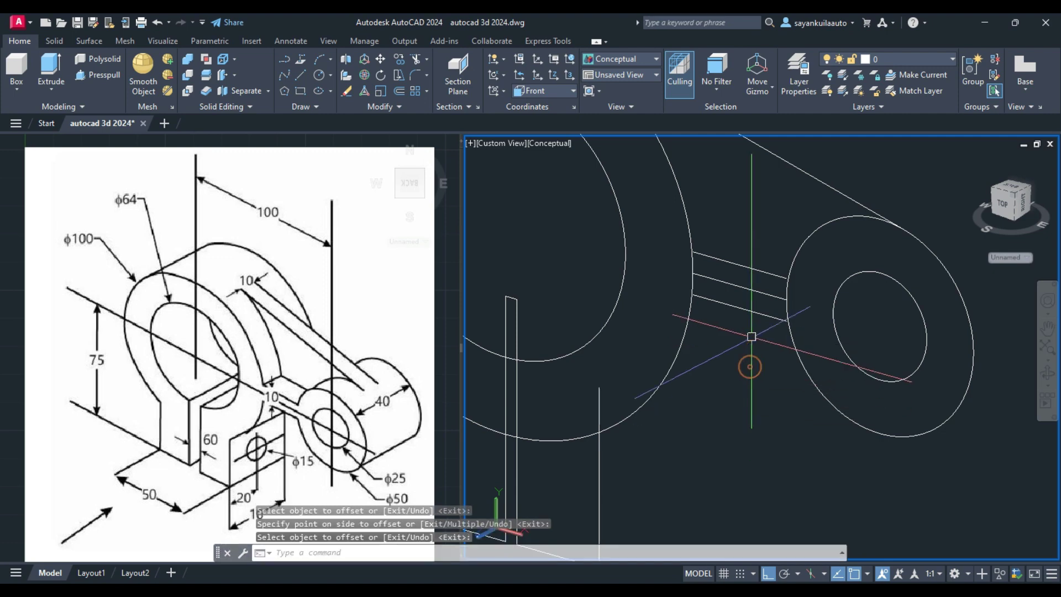
pyautogui.scroll(-2, 748, 328)
pyautogui.scroll(-2, 748, 328)
pyautogui.scroll(2, 643, 292)
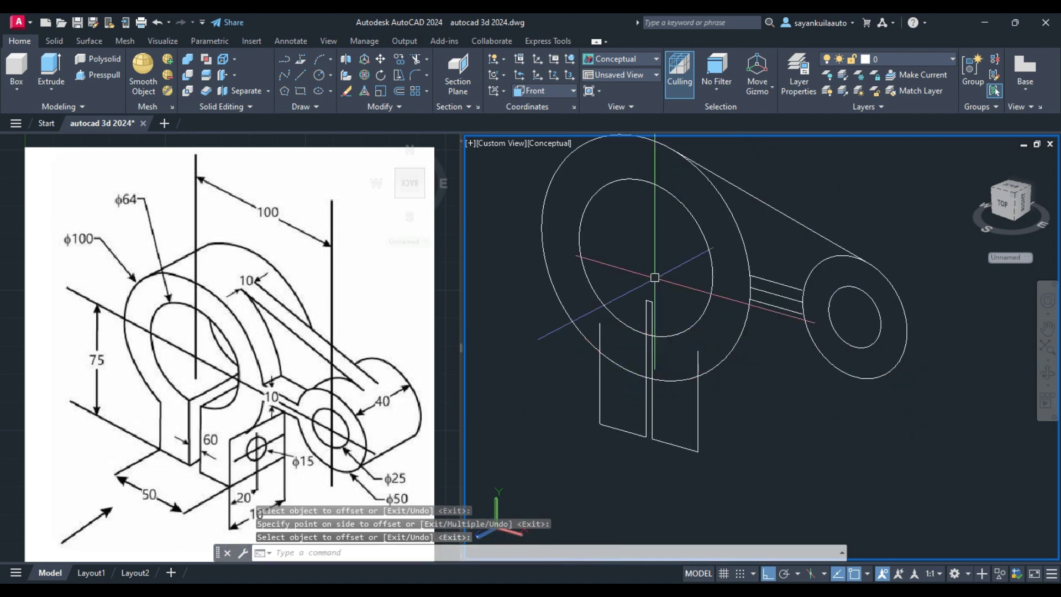
# Trim the vertical lines inside the ring and the arc between the two base lines
pyautogui.write('tr')
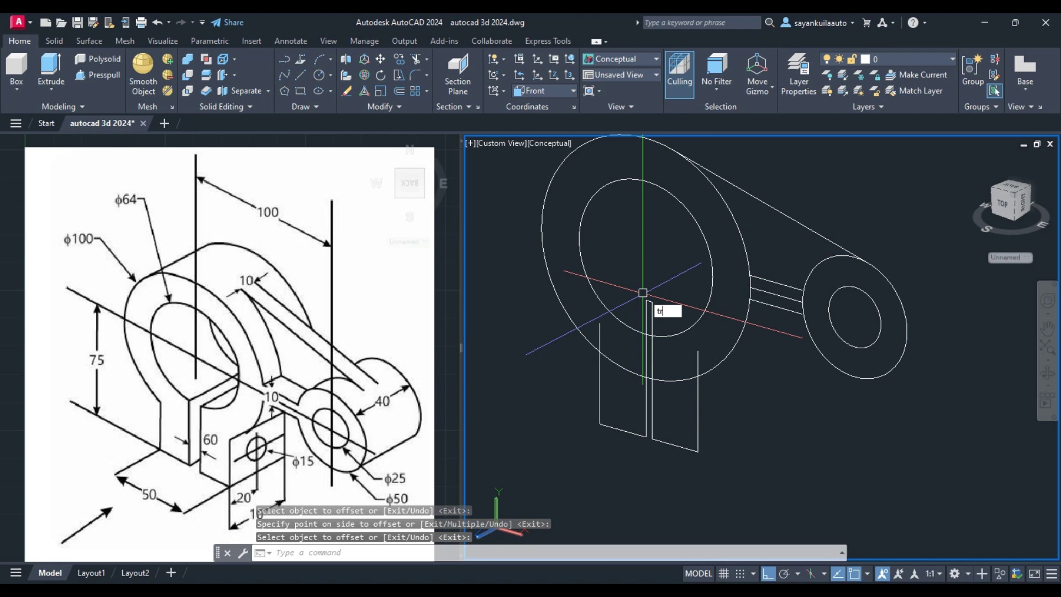
pyautogui.press('Return')
pyautogui.scroll(3, 670, 281)
pyautogui.click(688, 272)
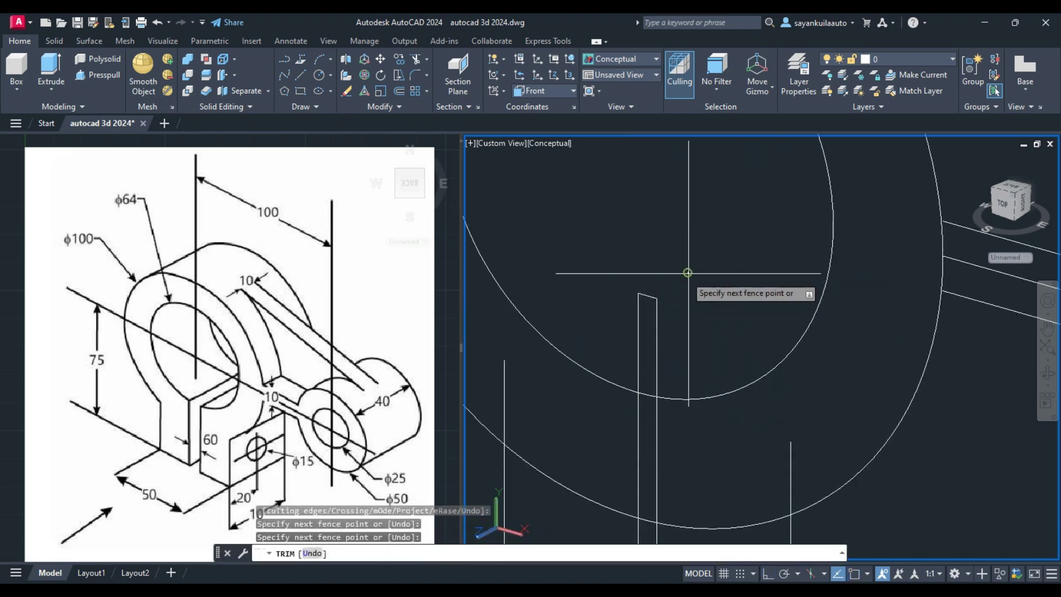
pyautogui.press('Return')
pyautogui.click(636, 284)
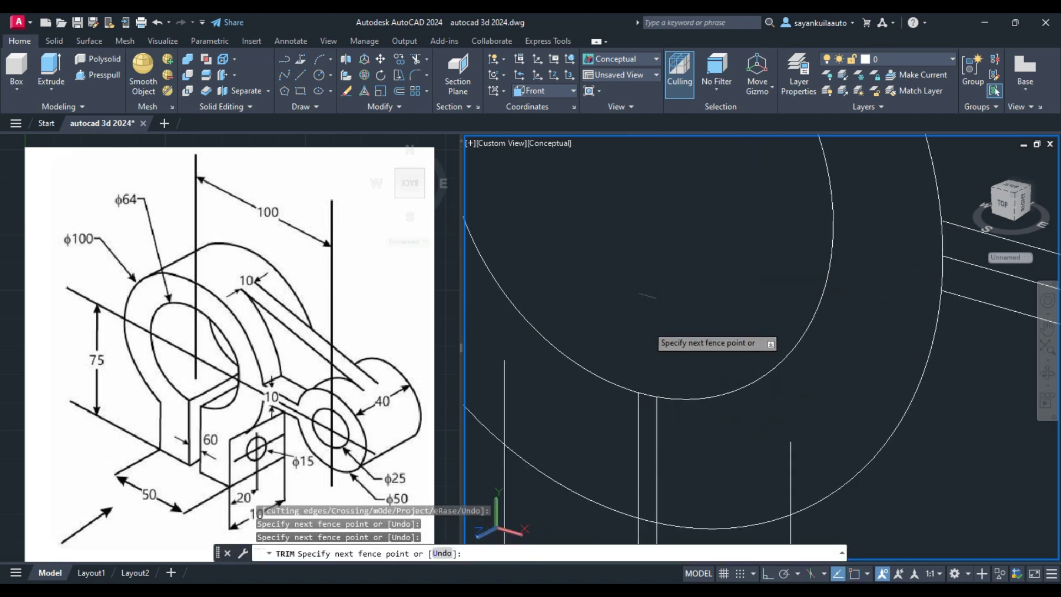
pyautogui.press('Return')
pyautogui.scroll(3, 651, 354)
pyautogui.click(658, 308)
pyautogui.click(650, 363)
pyautogui.press('Return')
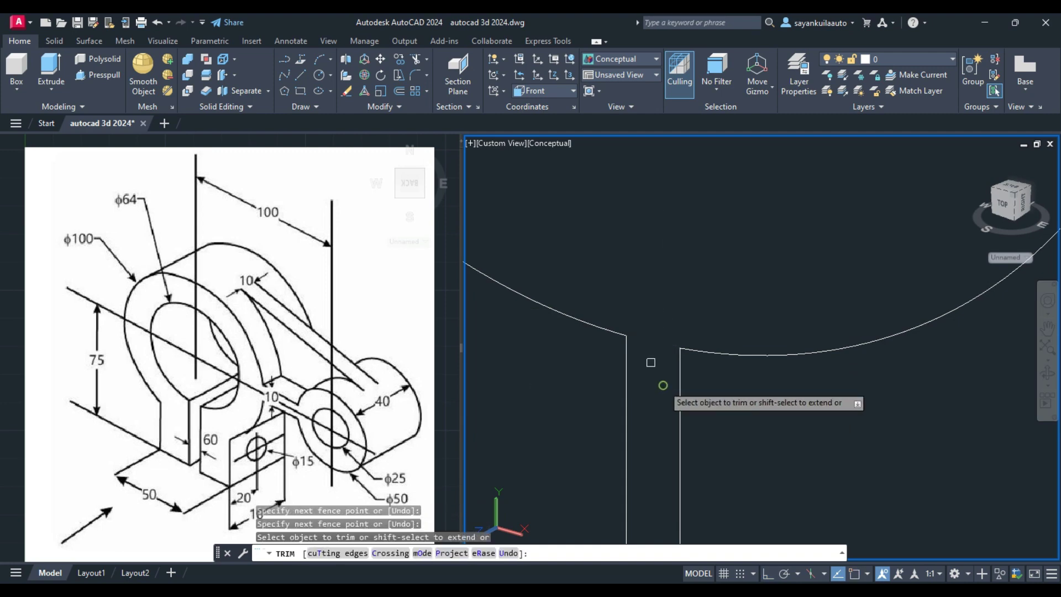
pyautogui.scroll(-3, 650, 362)
pyautogui.scroll(2, 646, 360)
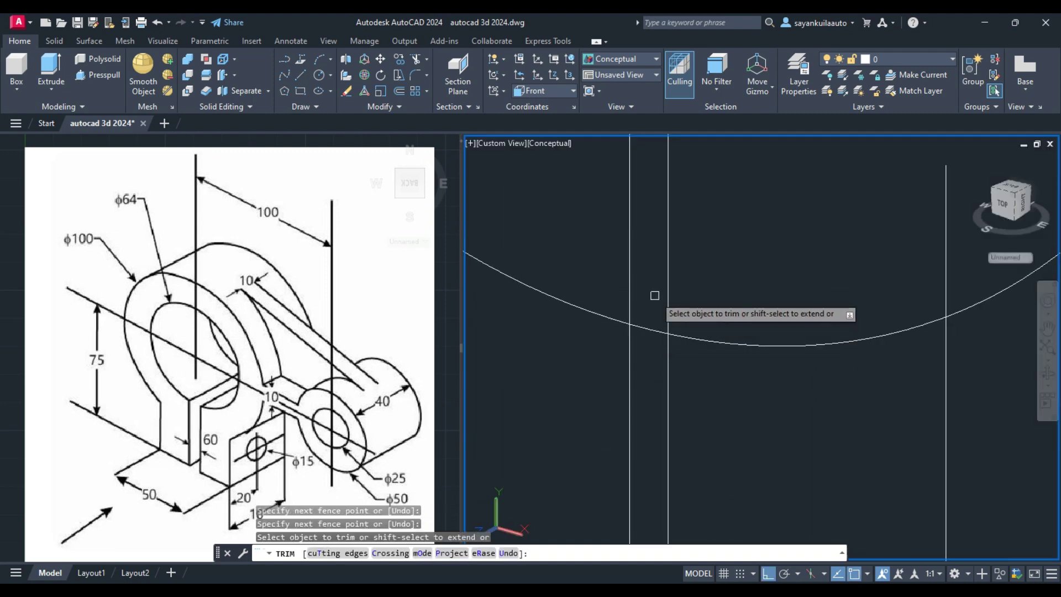
# Trim the remaining arc pieces between the slot walls and the excess vertical edge
pyautogui.click(655, 295)
pyautogui.click(645, 361)
pyautogui.scroll(-4, 644, 363)
pyautogui.click(784, 298)
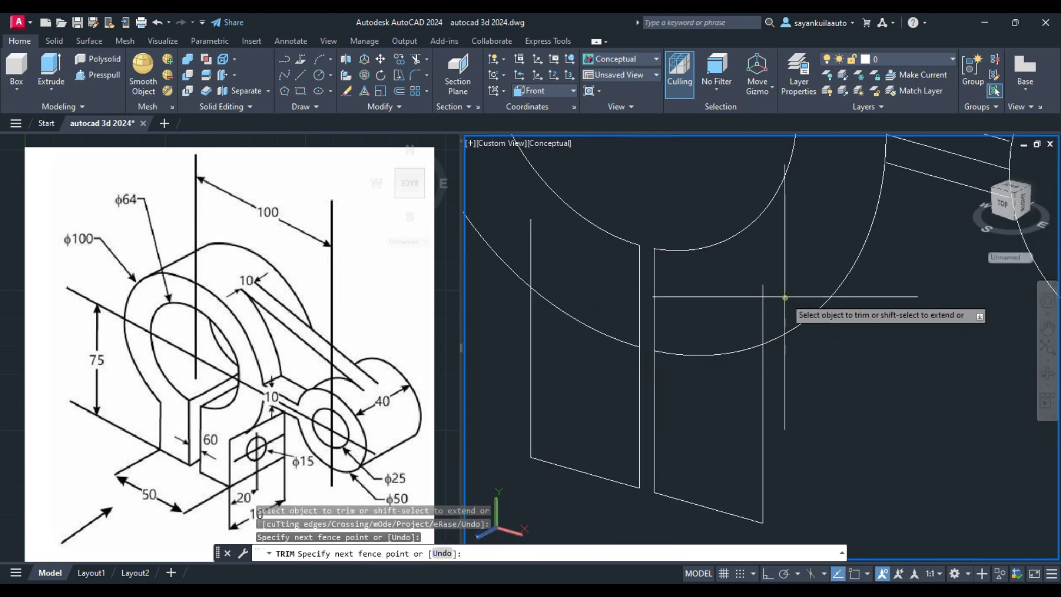
pyautogui.click(718, 322)
pyautogui.press('Return')
pyautogui.click(723, 309)
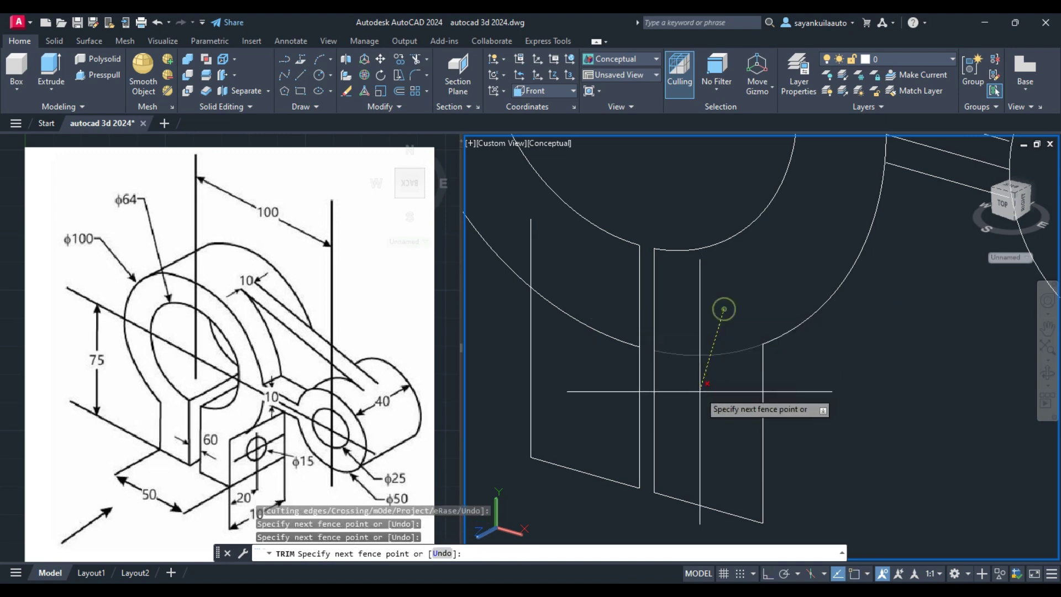
pyautogui.click(699, 391)
pyautogui.press('Return')
pyautogui.click(521, 227)
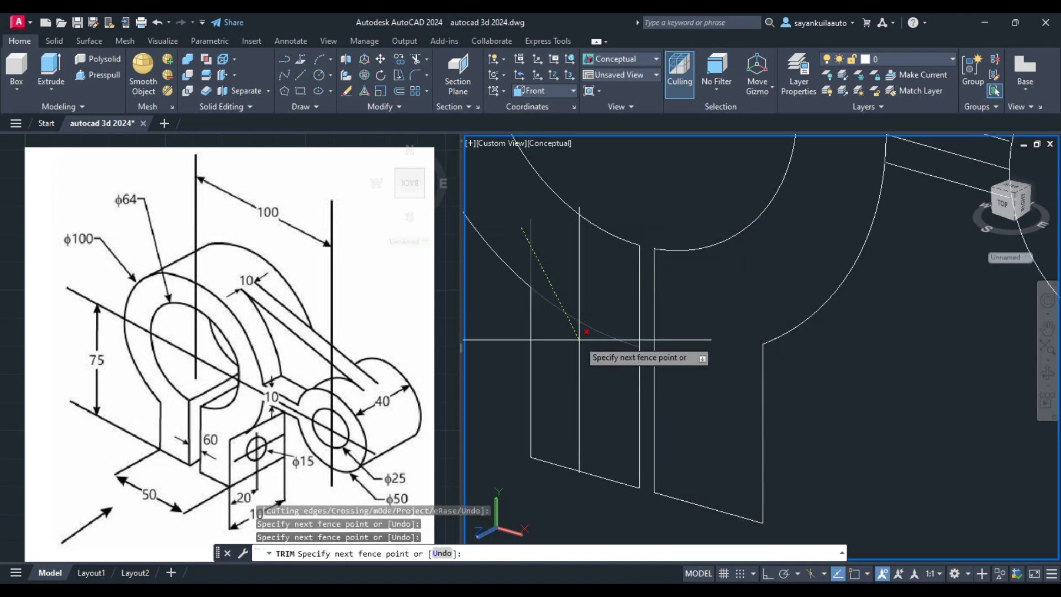
pyautogui.click(579, 339)
pyautogui.press('Return')
pyautogui.scroll(-4, 602, 308)
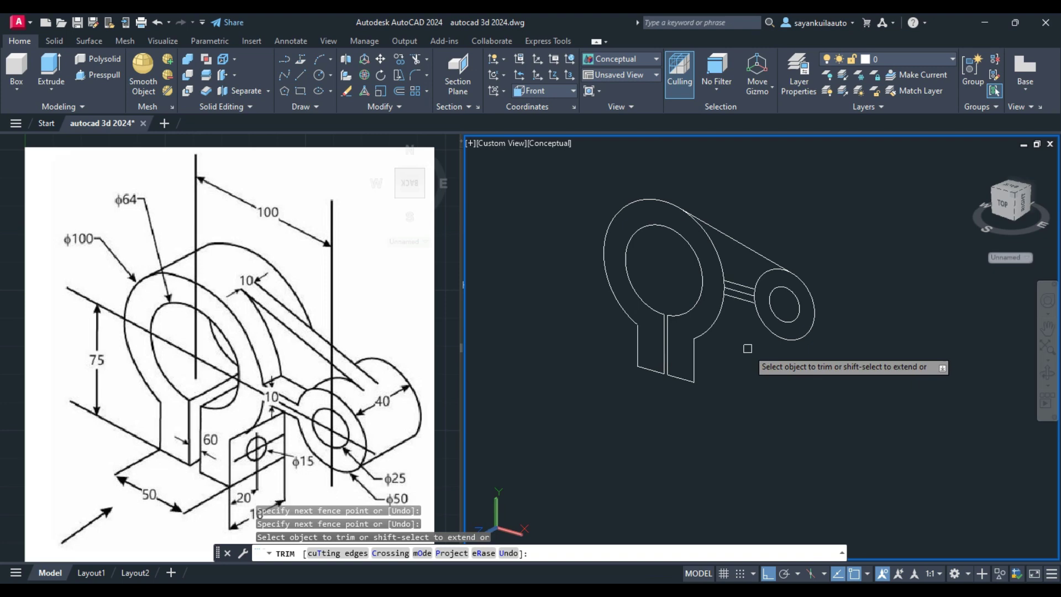
pyautogui.scroll(5, 750, 312)
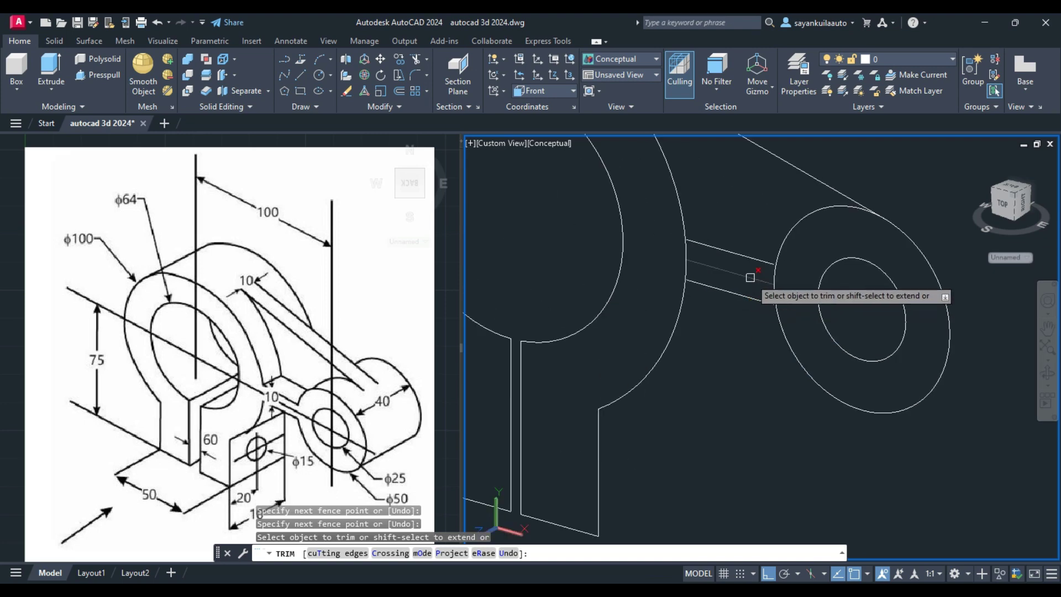
pyautogui.press('Return')
pyautogui.scroll(5, 715, 268)
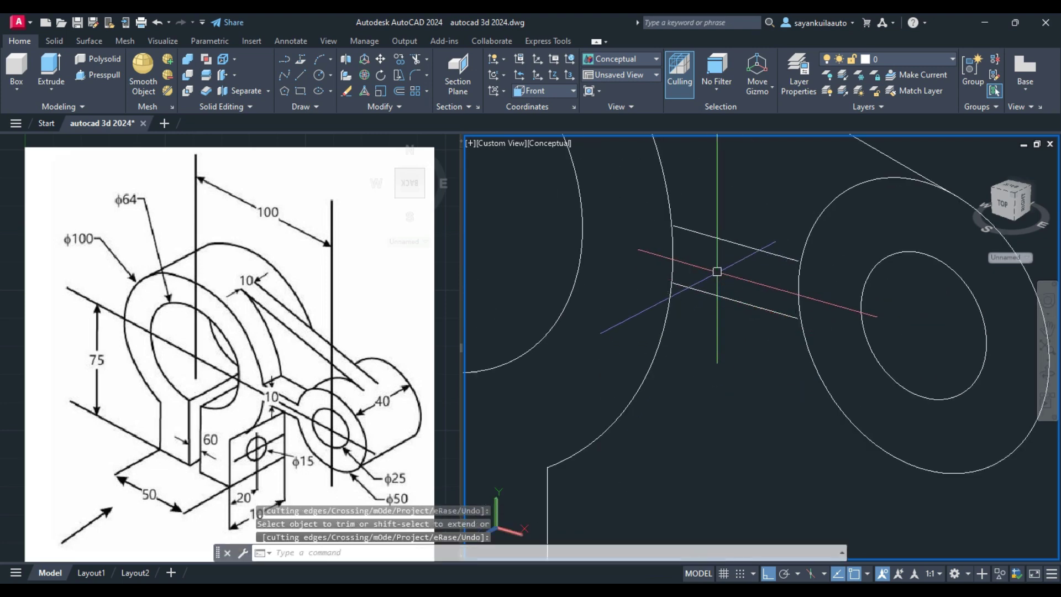
pyautogui.scroll(3, 684, 229)
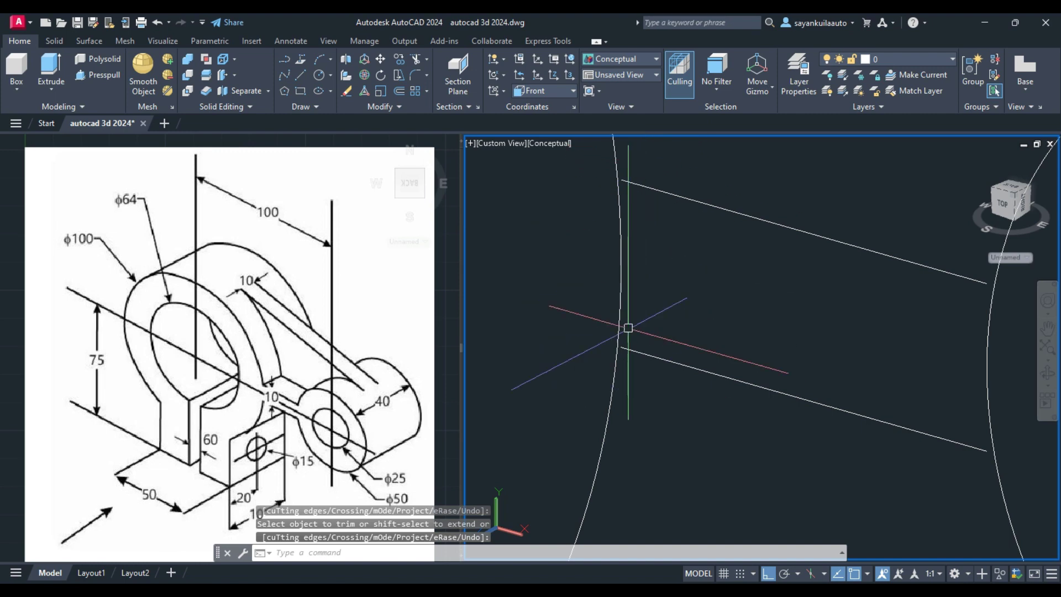
# Extend both rib edge lines with EX so they close onto the circle arcs
pyautogui.write('Ex')
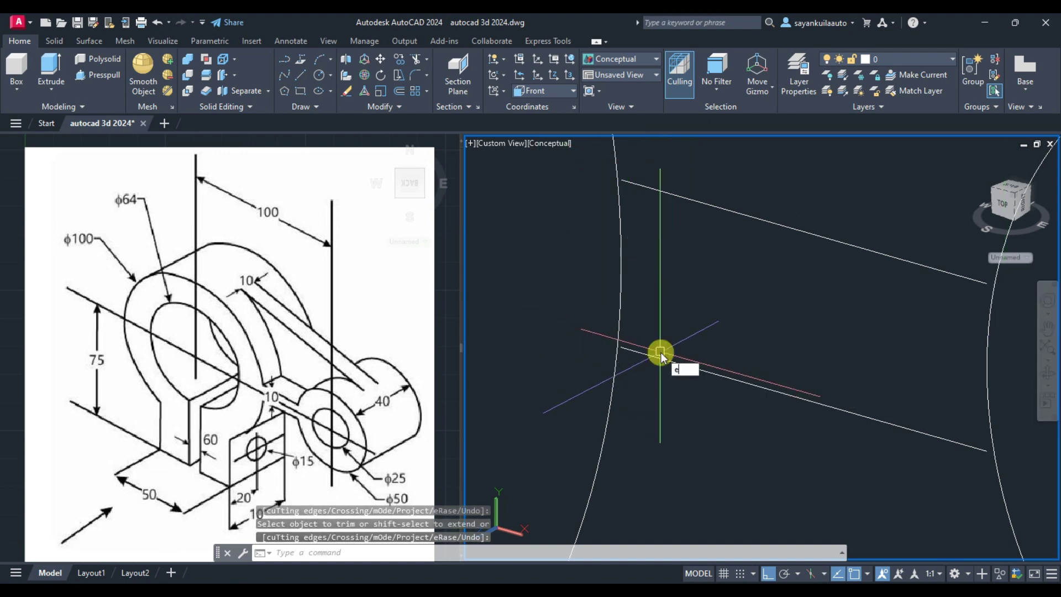
pyautogui.press('Return')
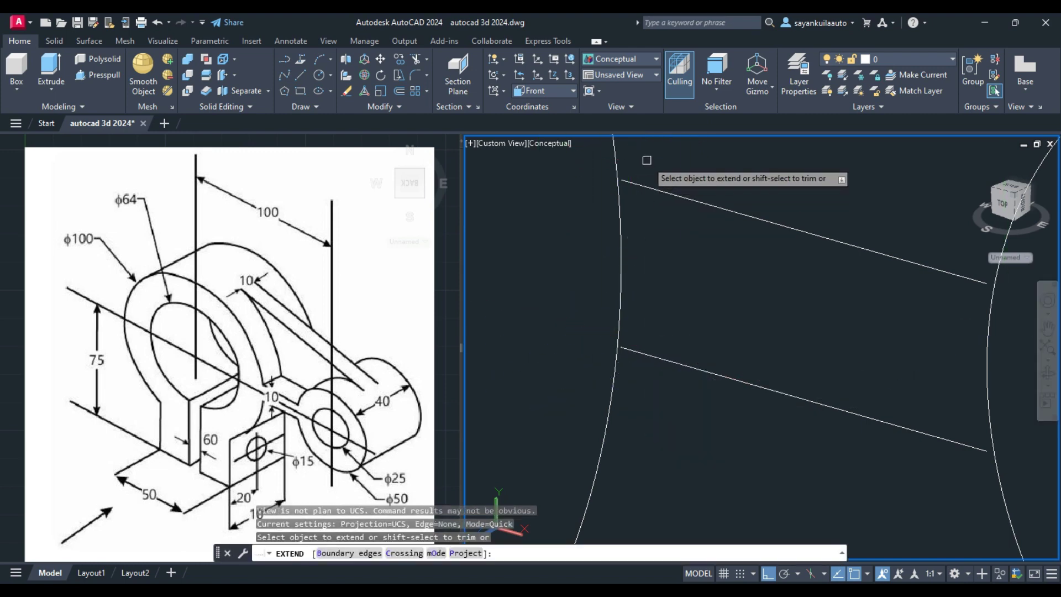
pyautogui.click(647, 161)
pyautogui.press('Return')
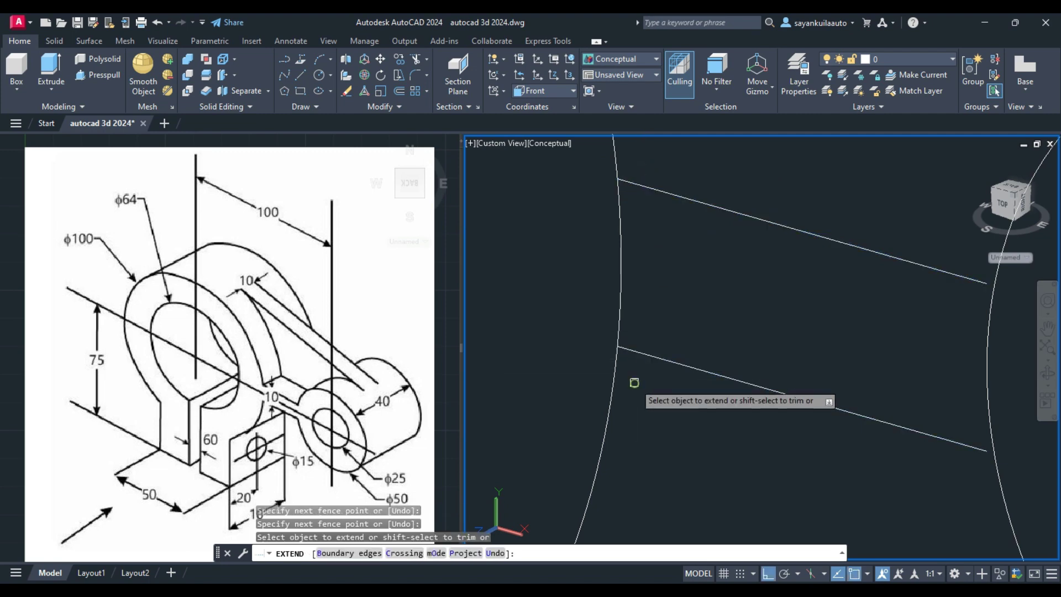
pyautogui.click(961, 236)
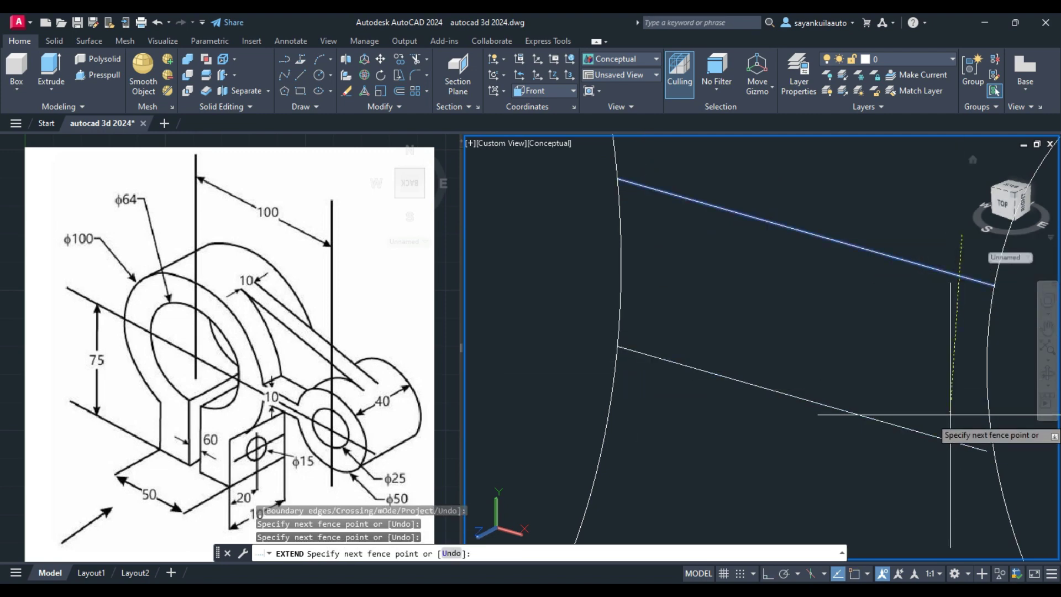
pyautogui.press('Return')
pyautogui.scroll(-5, 641, 343)
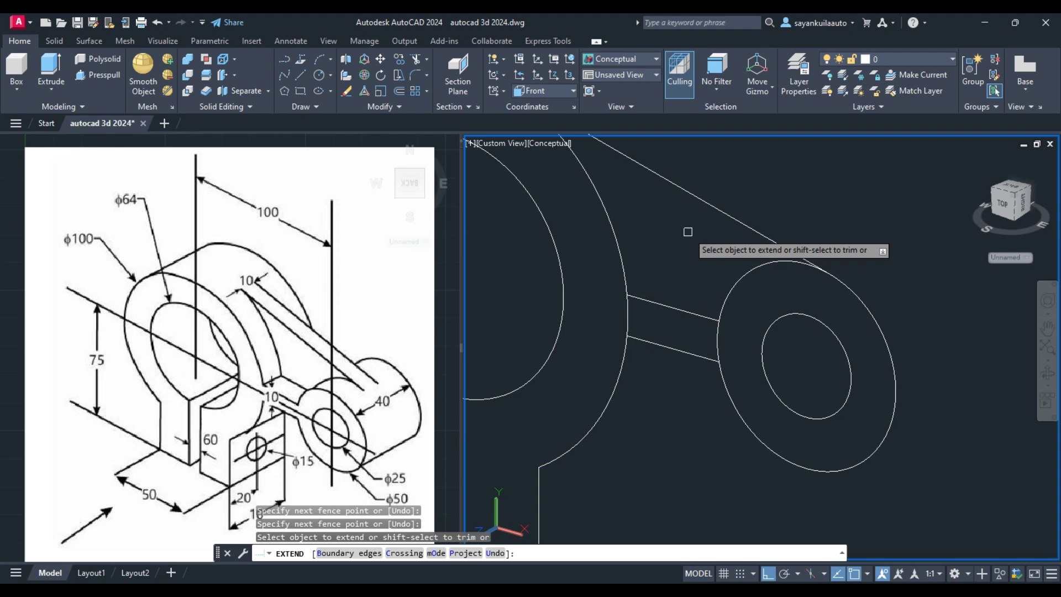
pyautogui.press('Return')
pyautogui.scroll(3, 718, 339)
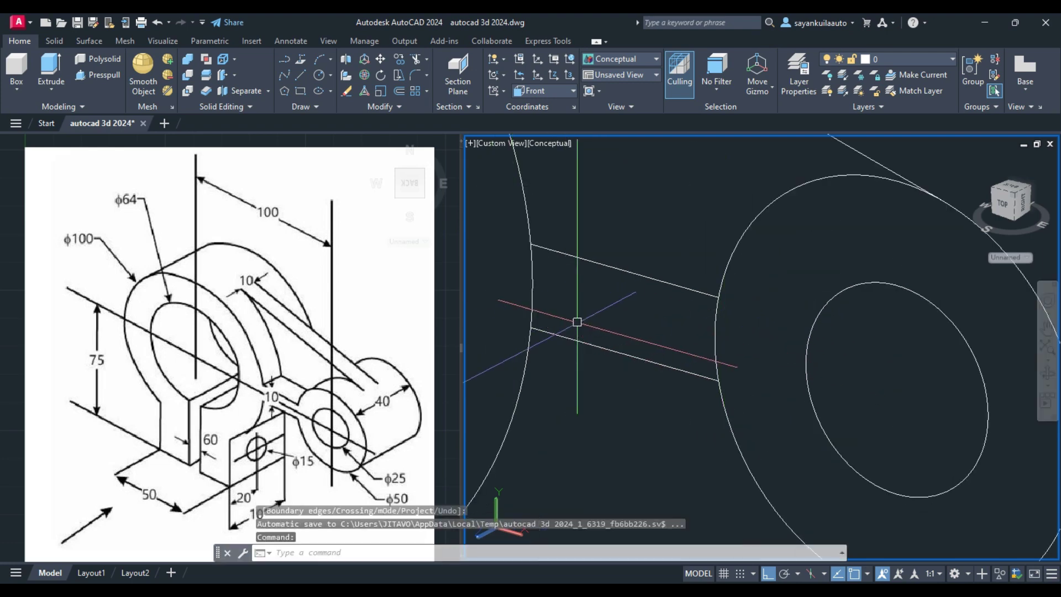
# Trim the ring and boss arcs between the rib edges, then window-select the whole outline
pyautogui.press('Return')
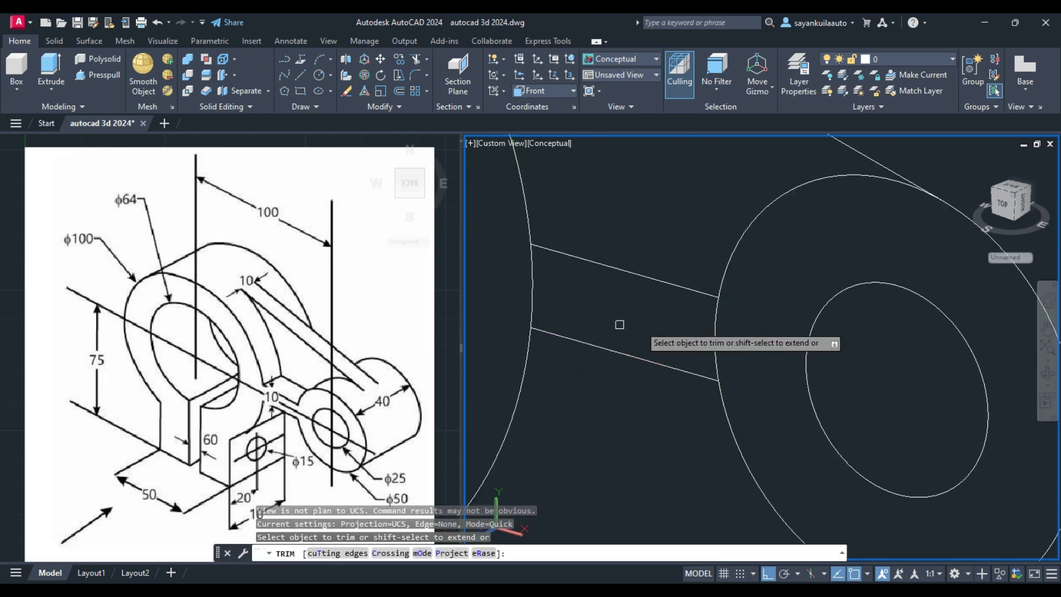
pyautogui.click(736, 351)
pyautogui.click(517, 286)
pyautogui.press('Return')
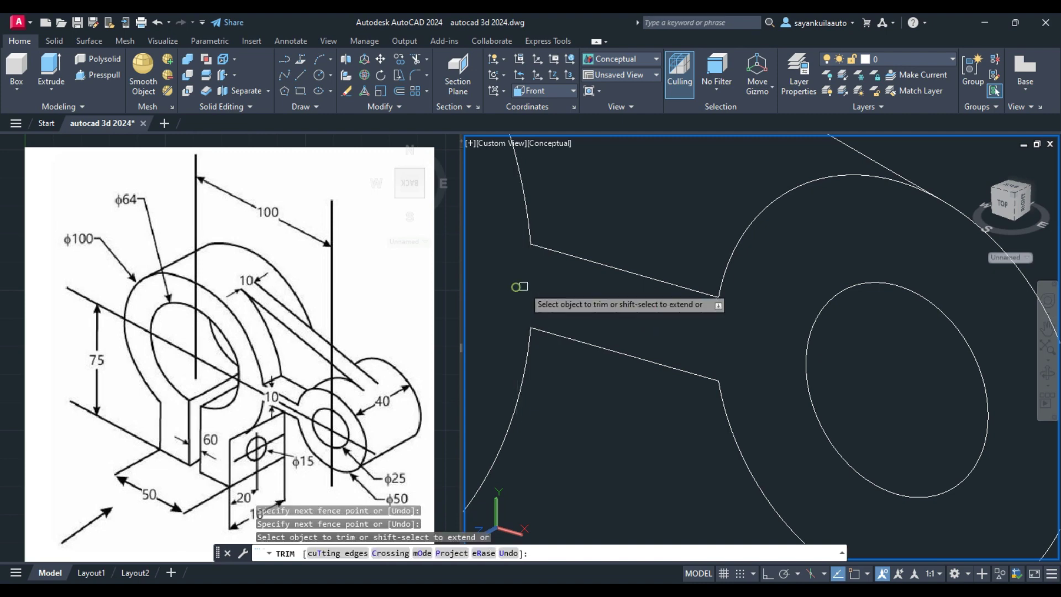
pyautogui.scroll(-4, 719, 337)
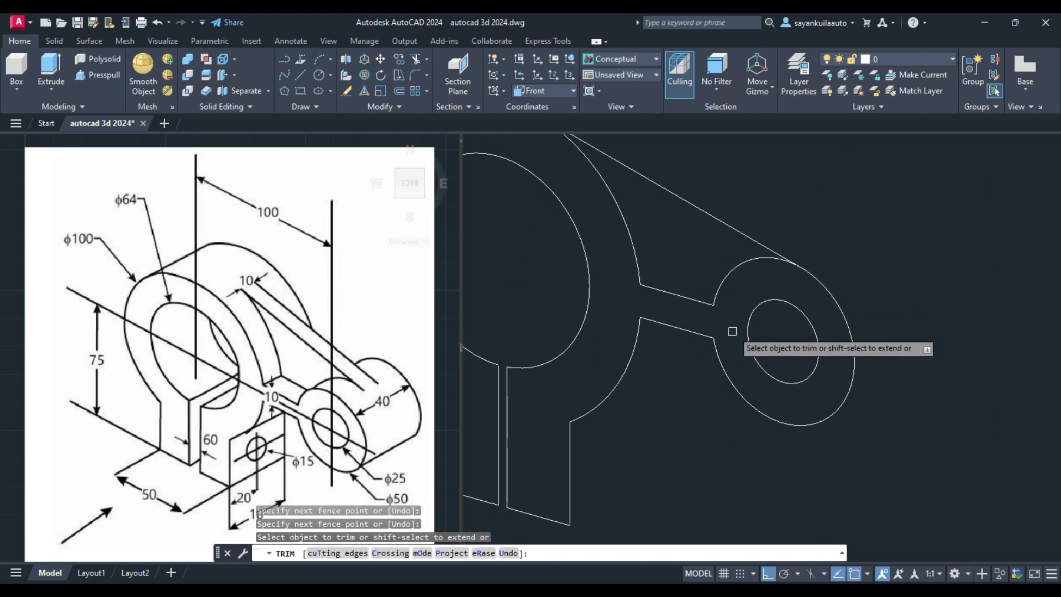
pyautogui.click(821, 233)
pyautogui.scroll(-4, 821, 236)
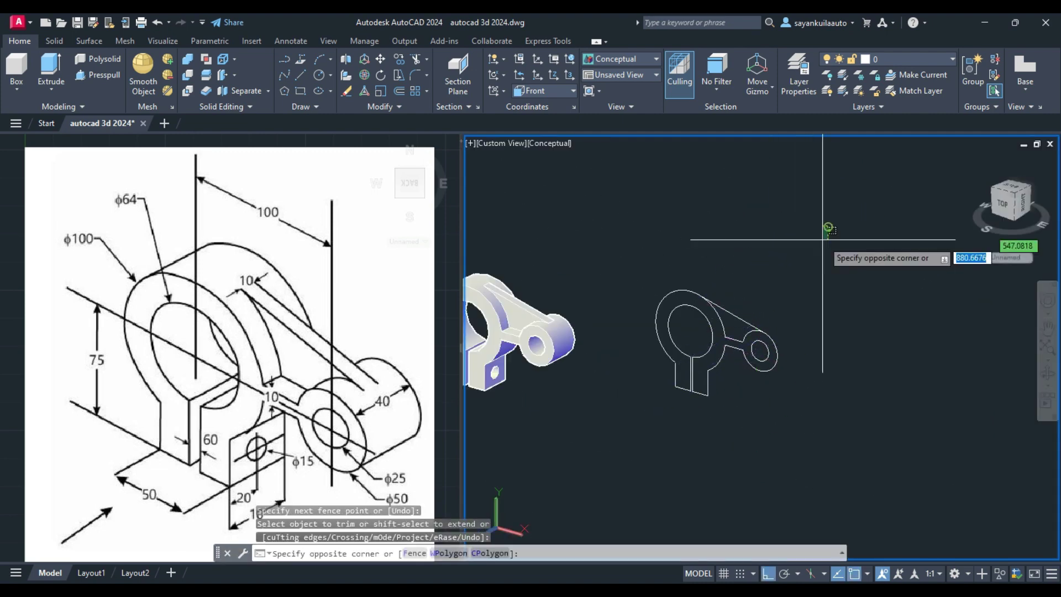
pyautogui.click(628, 425)
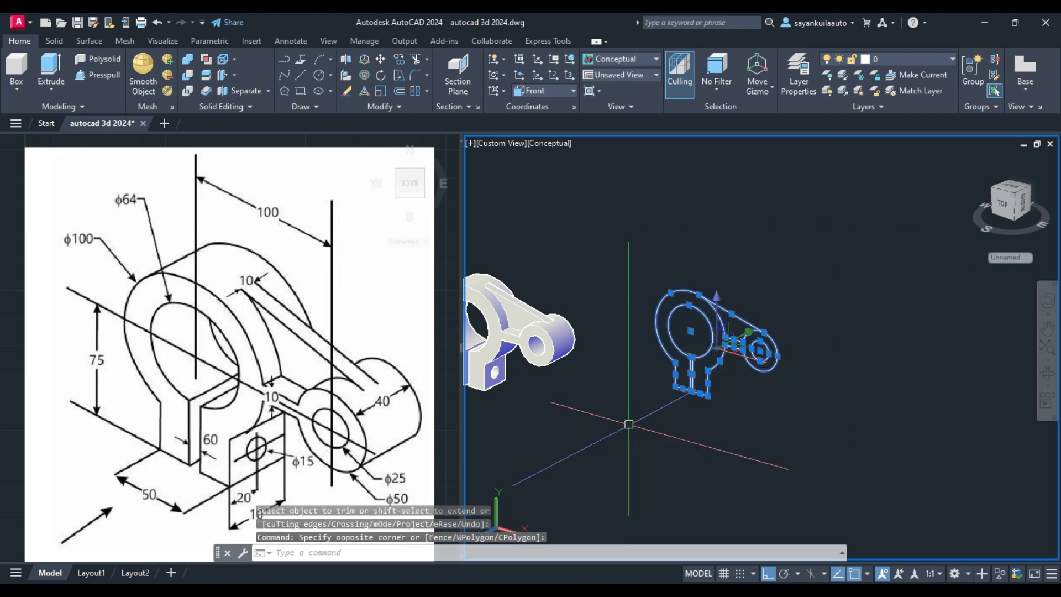
# Join the twelve selected outline pieces into one closed polyline, leaving the visual style unchanged
pyautogui.press('Return')
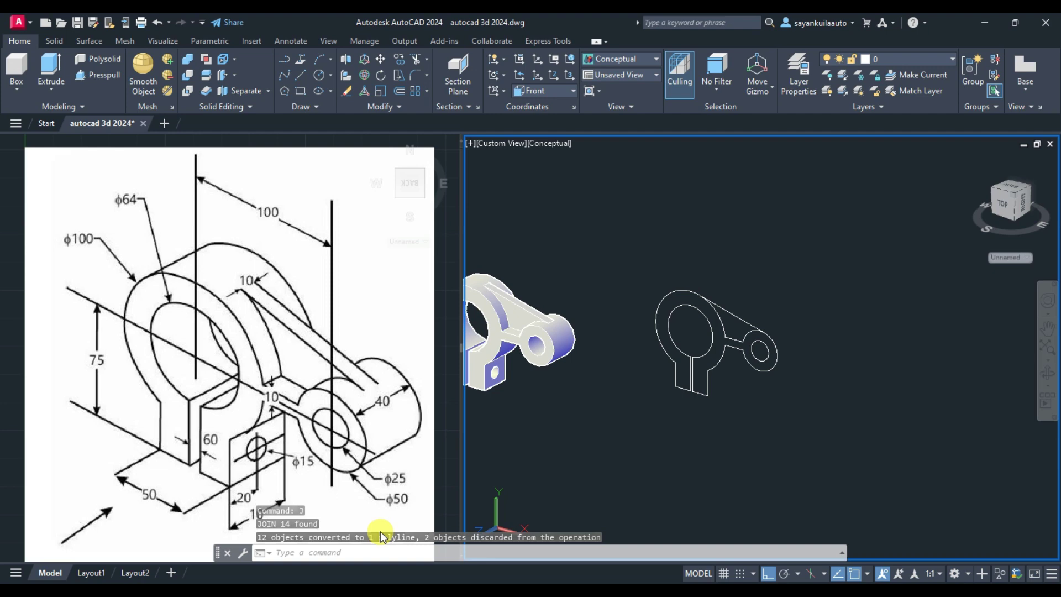
pyautogui.scroll(3, 681, 321)
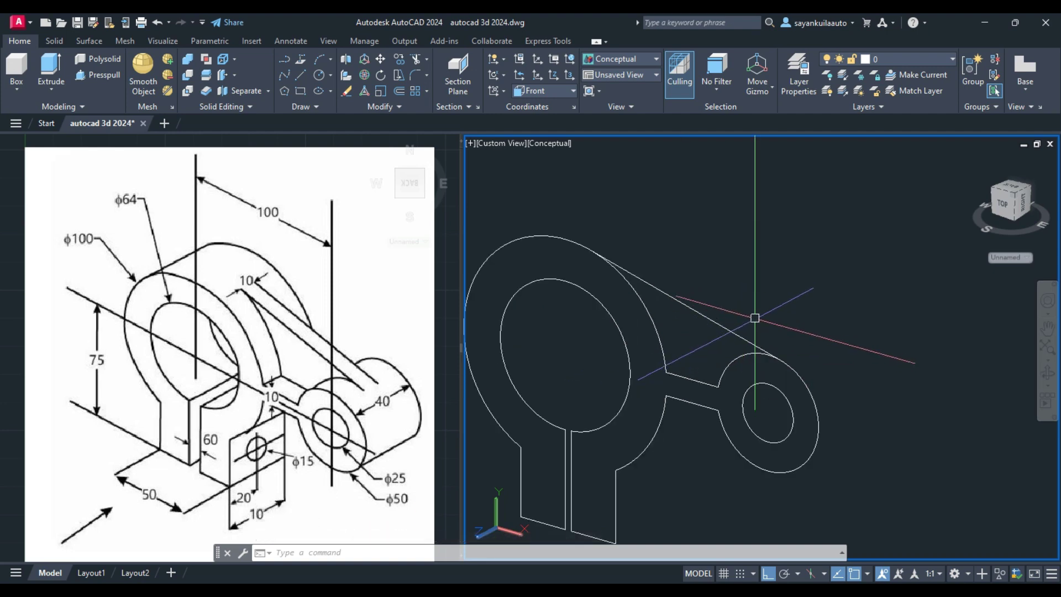
pyautogui.click(548, 143)
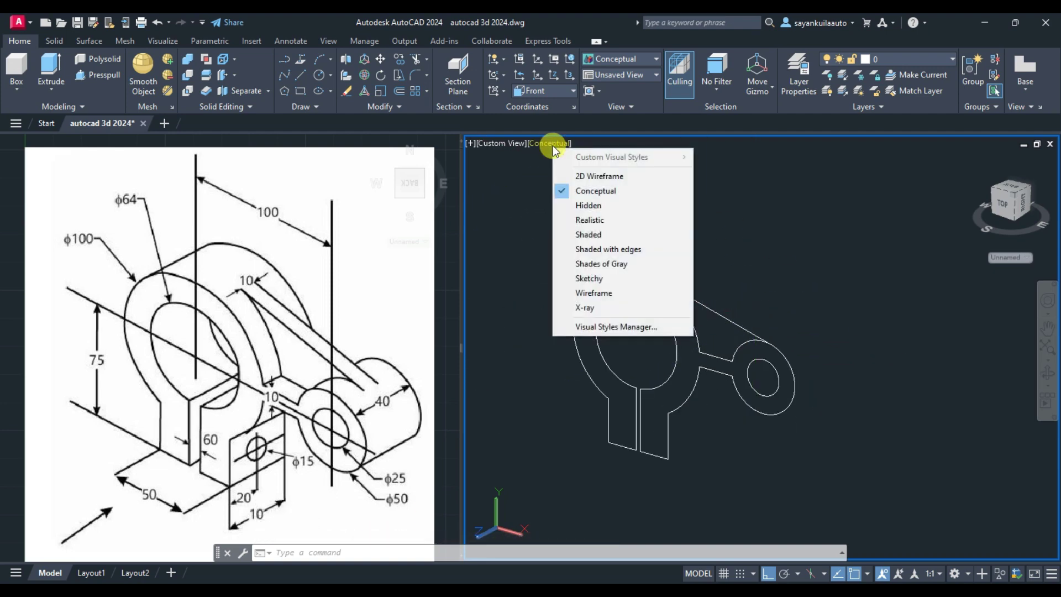
pyautogui.click(677, 126)
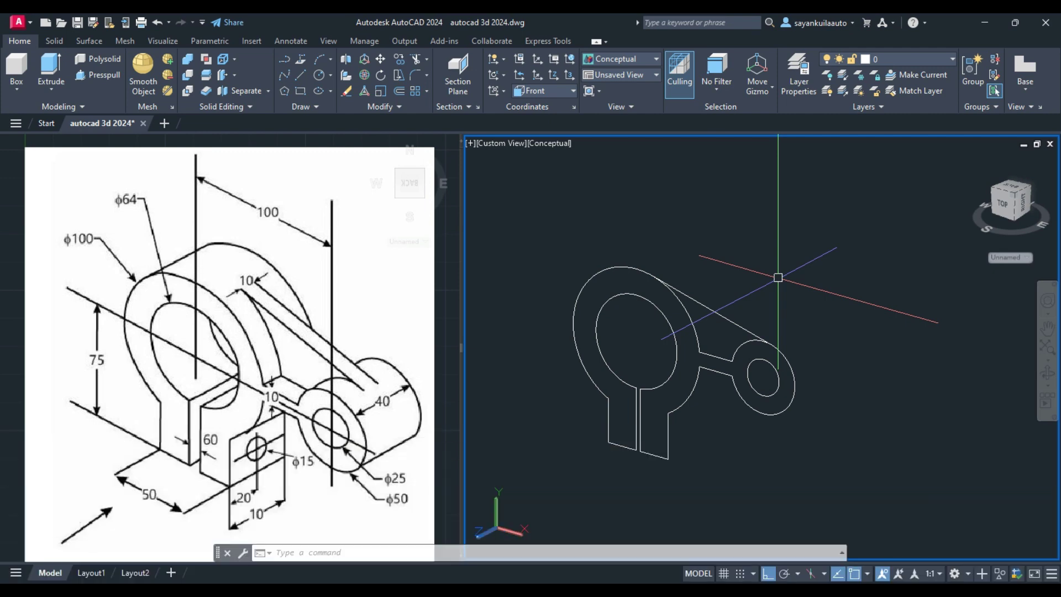
# Presspull the bracket profile and the ring profile each to a height of 20
pyautogui.write('ress')
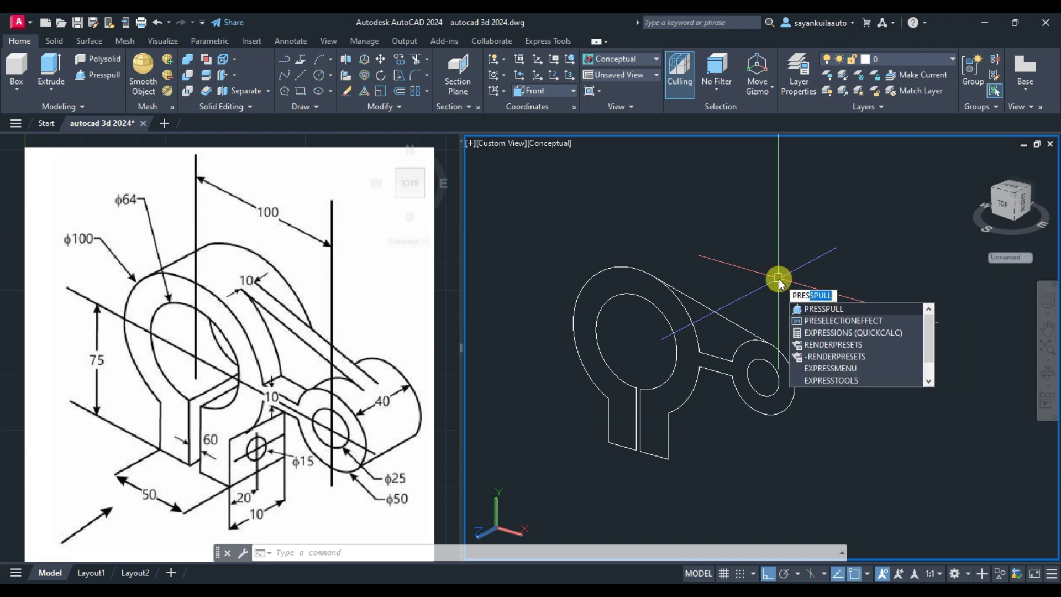
pyautogui.press('Return')
pyautogui.scroll(2, 686, 392)
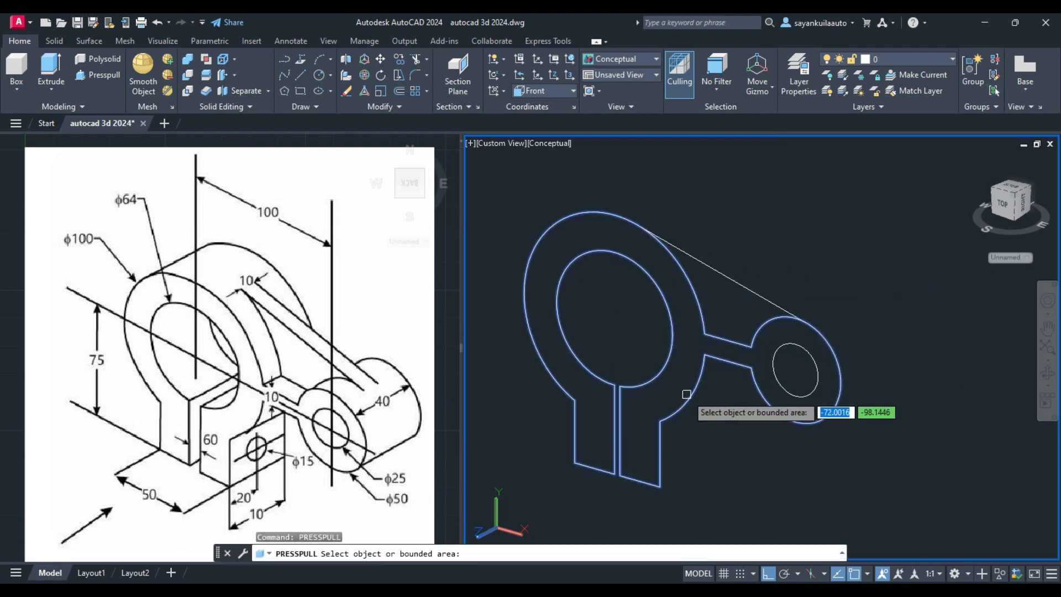
pyautogui.click(670, 384)
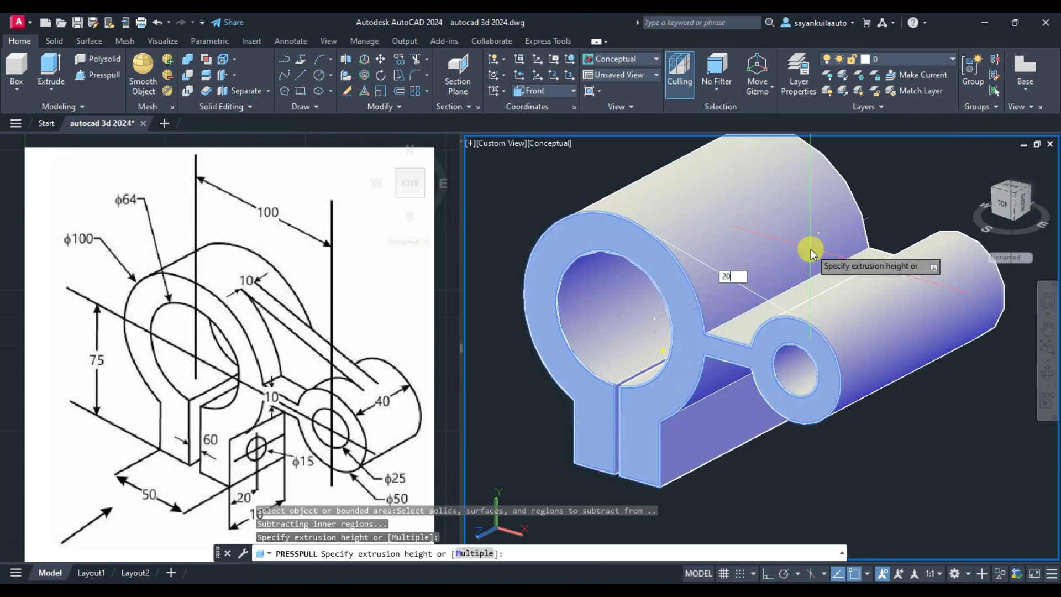
pyautogui.write('20')
pyautogui.press('Return')
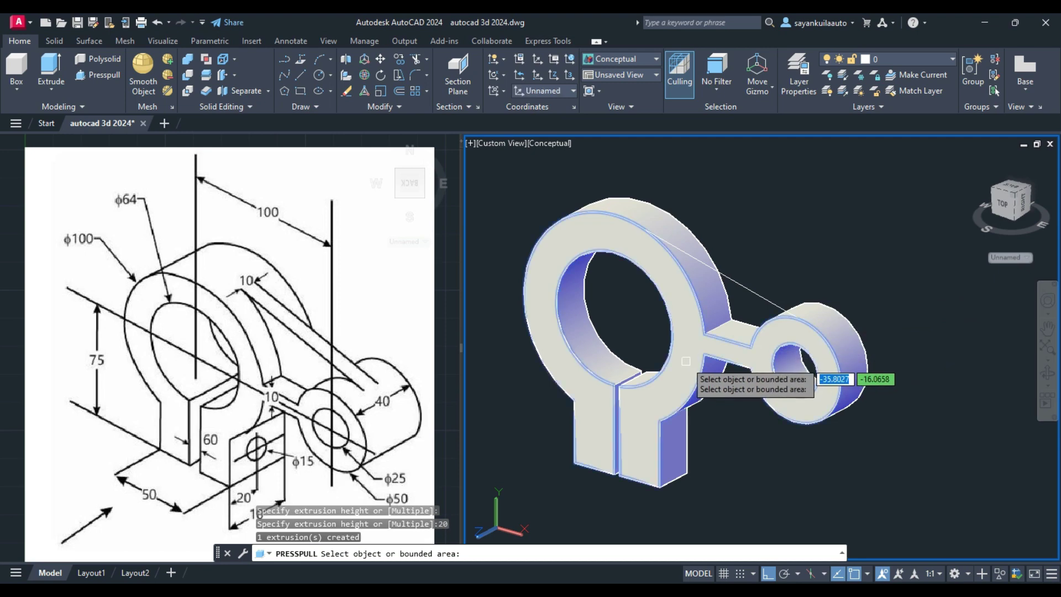
pyautogui.click(687, 334)
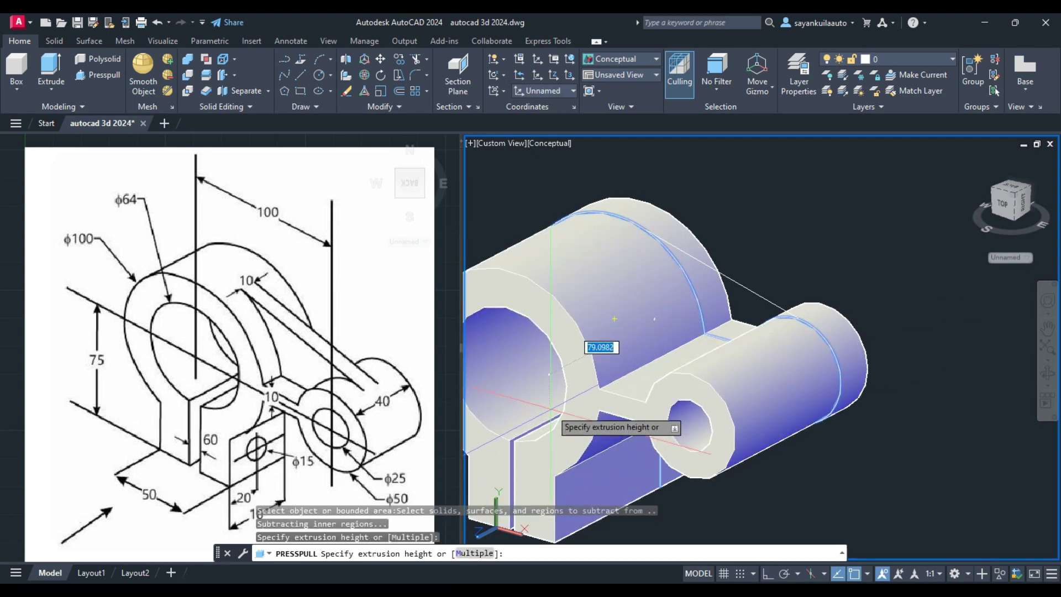
pyautogui.write('20')
pyautogui.press('Return')
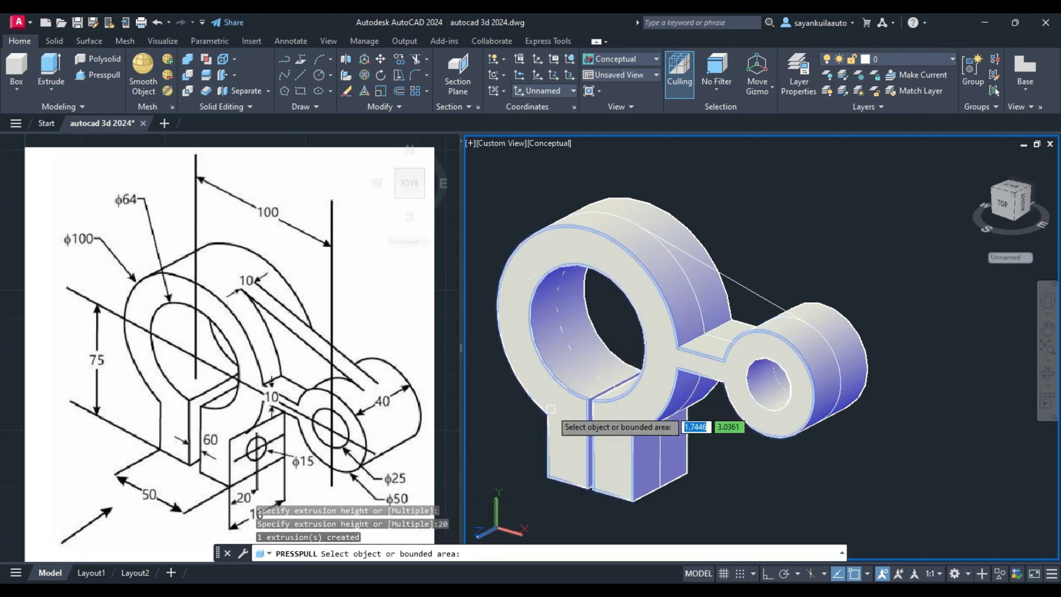
# Pull the triangular face between ring and boss into a 5-unit rib, then raise its top 5 more
pyautogui.scroll(2, 768, 298)
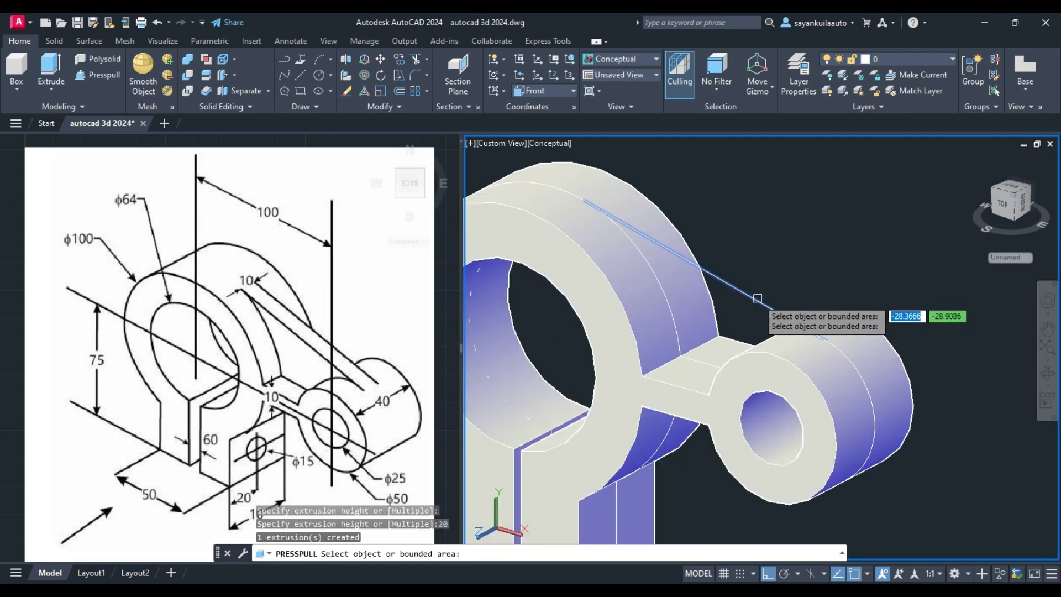
pyautogui.click(743, 322)
pyautogui.press('F8')
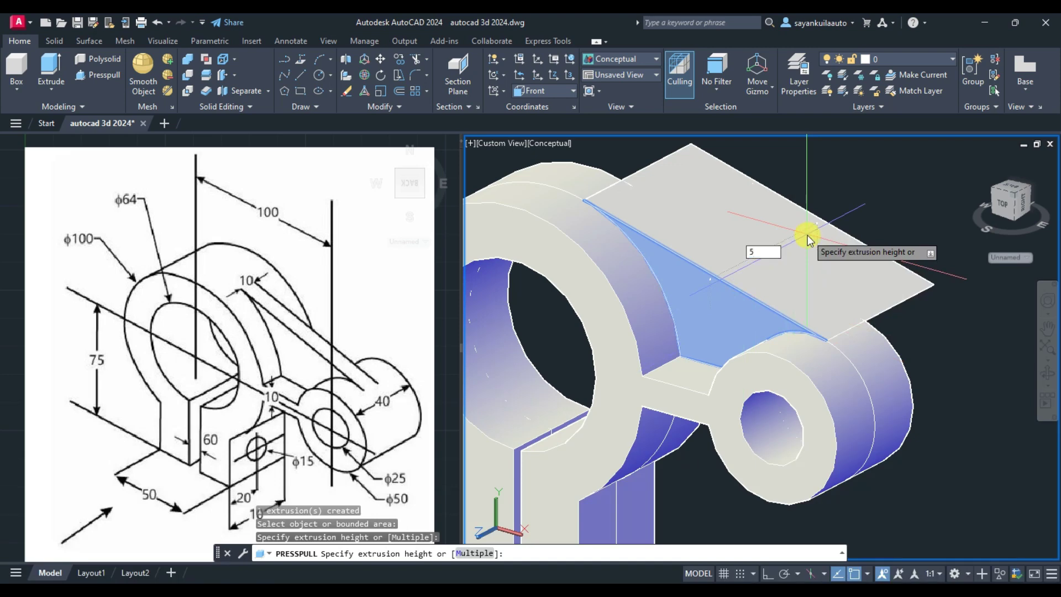
pyautogui.press('Return')
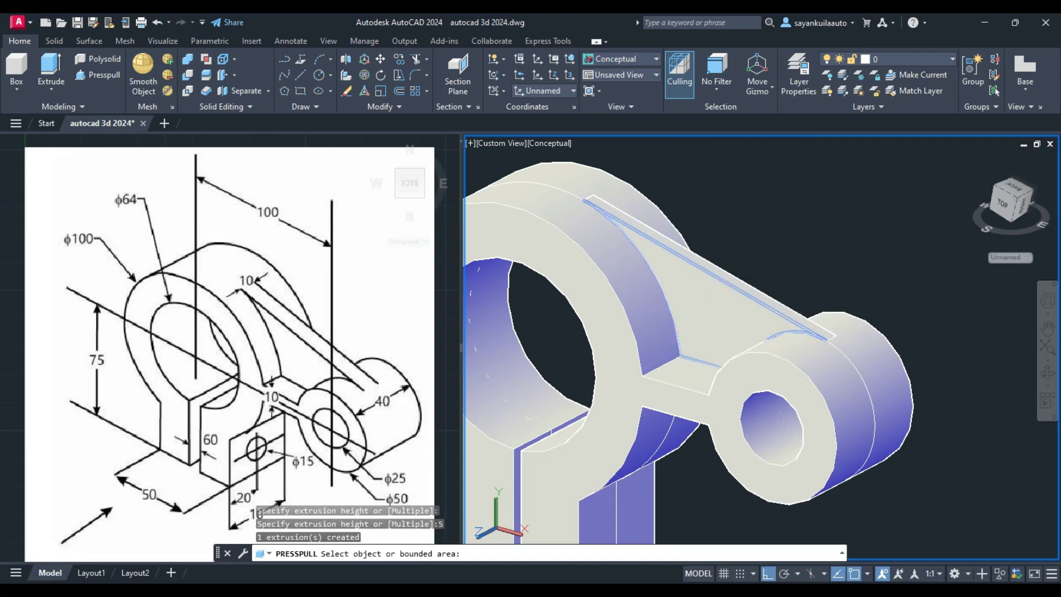
pyautogui.click(630, 328)
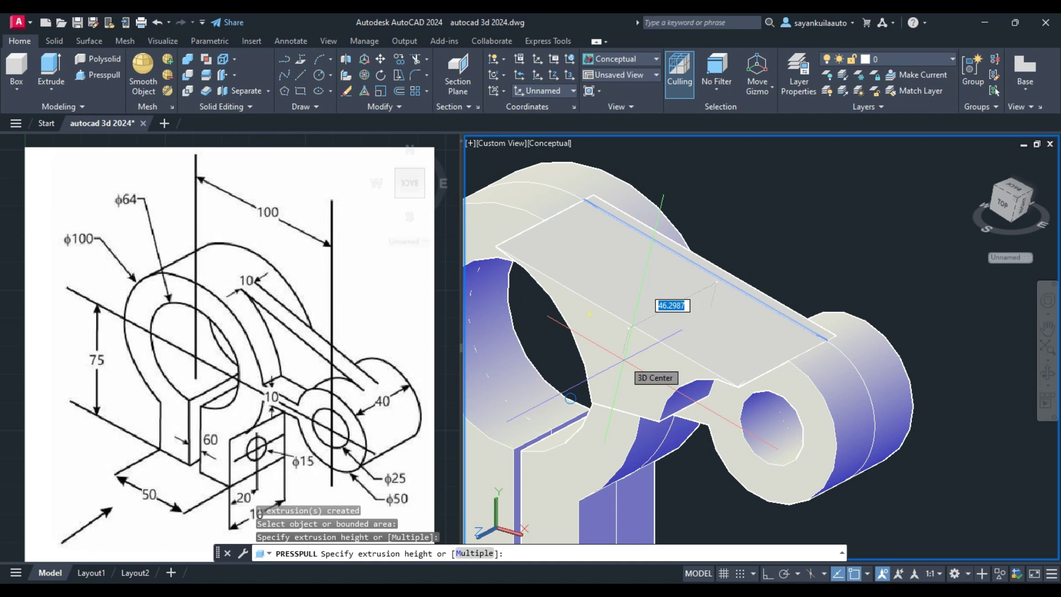
pyautogui.press('Return')
pyautogui.scroll(-3, 627, 359)
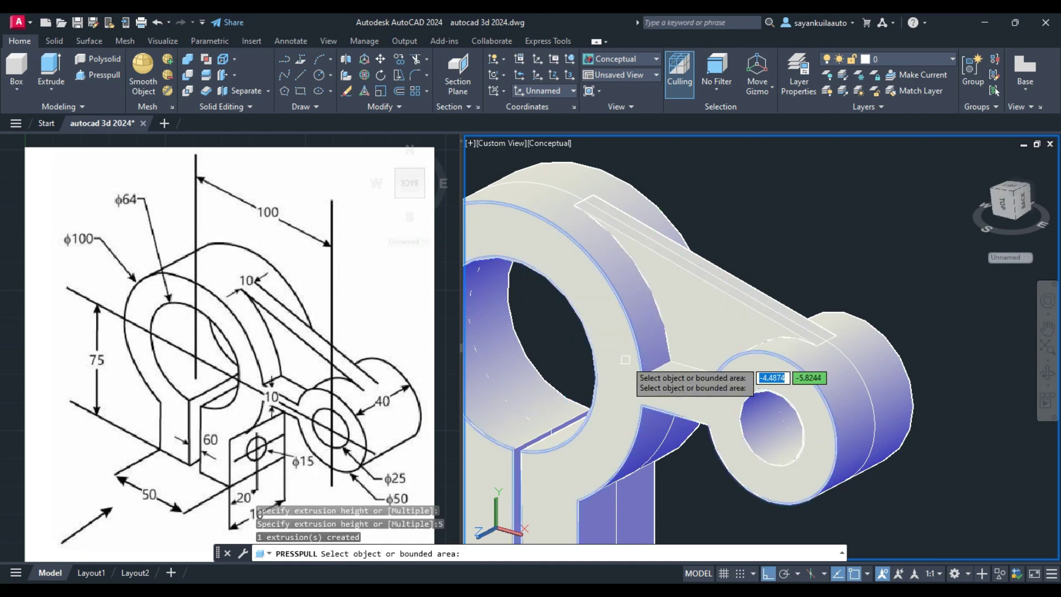
pyautogui.scroll(-2, 771, 231)
pyautogui.press('Return')
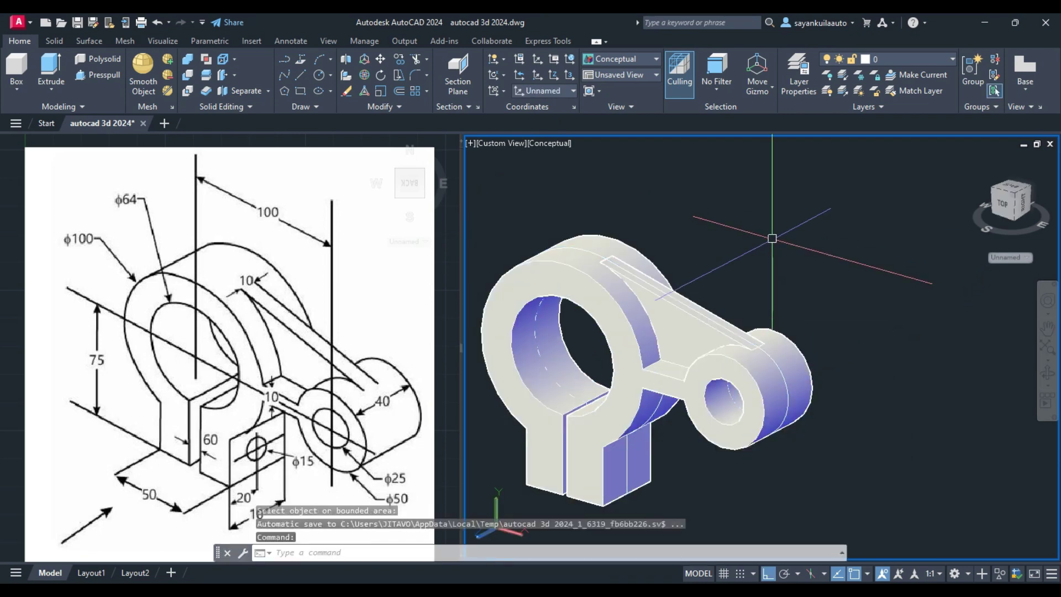
pyautogui.scroll(-2, 774, 238)
pyautogui.scroll(1, 780, 417)
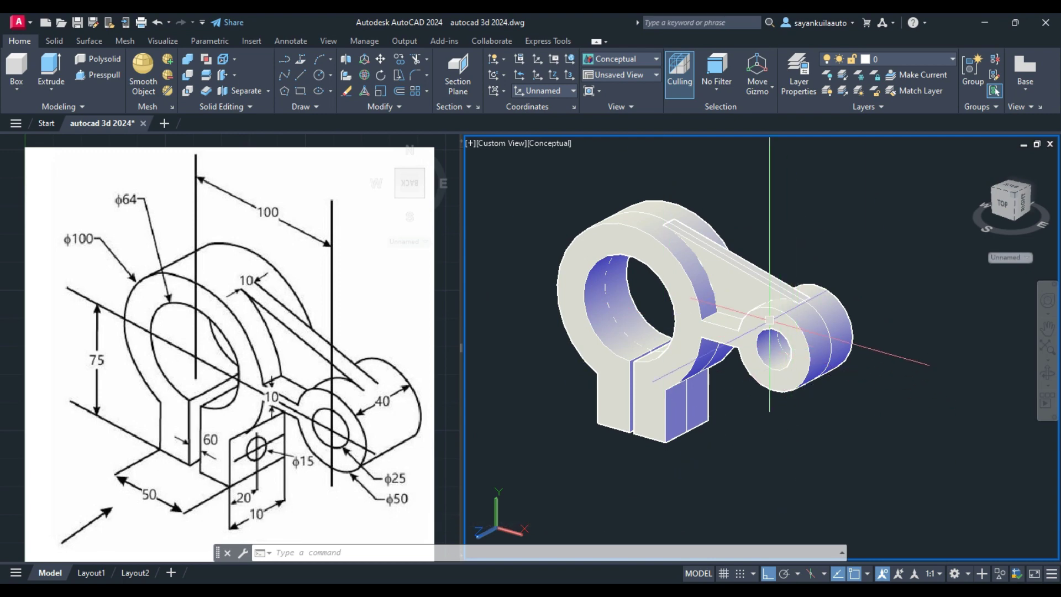
# Union the five bracket solids, selected with a crossing window, into one solid
pyautogui.write('union')
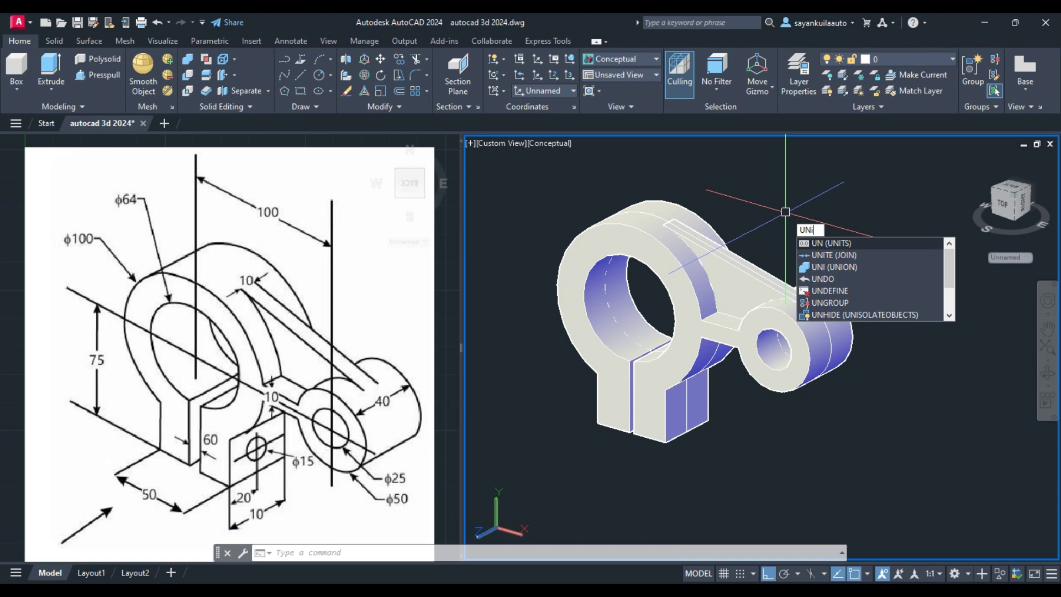
pyautogui.press('Return')
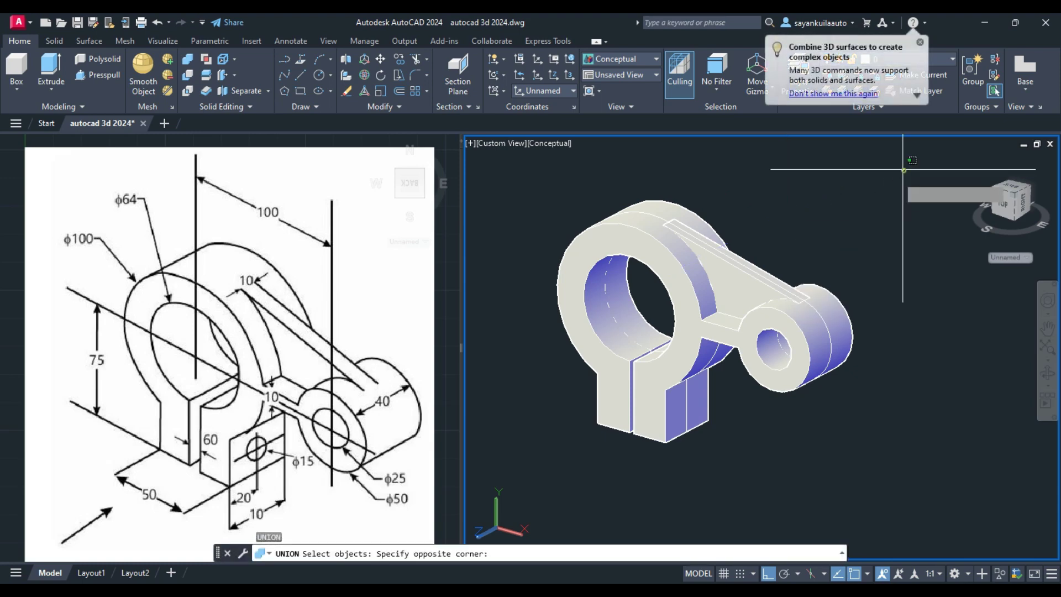
pyautogui.click(898, 175)
pyautogui.click(549, 452)
pyautogui.press('Return')
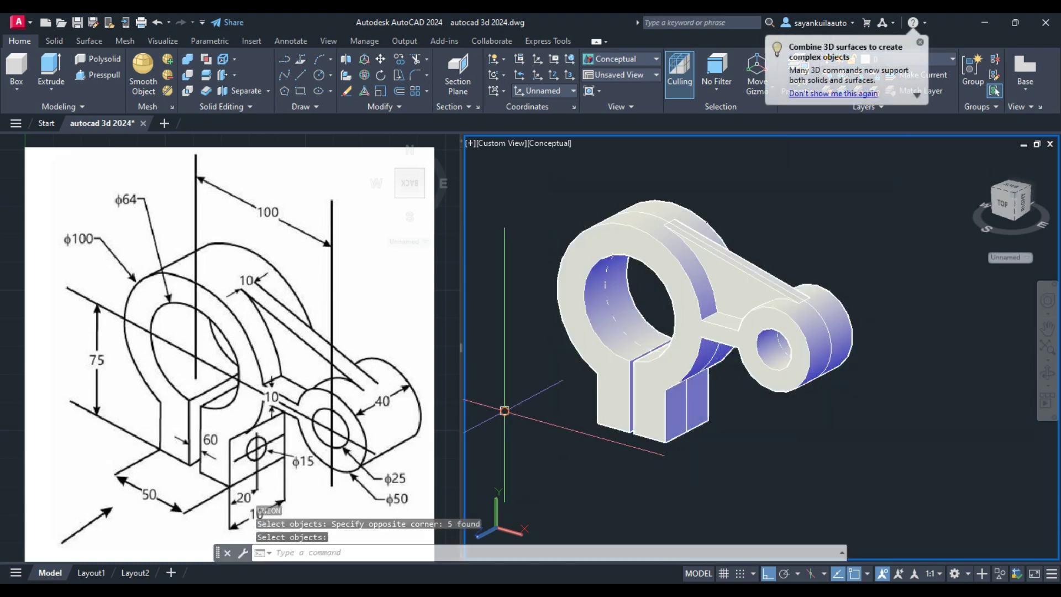
pyautogui.scroll(2, 691, 298)
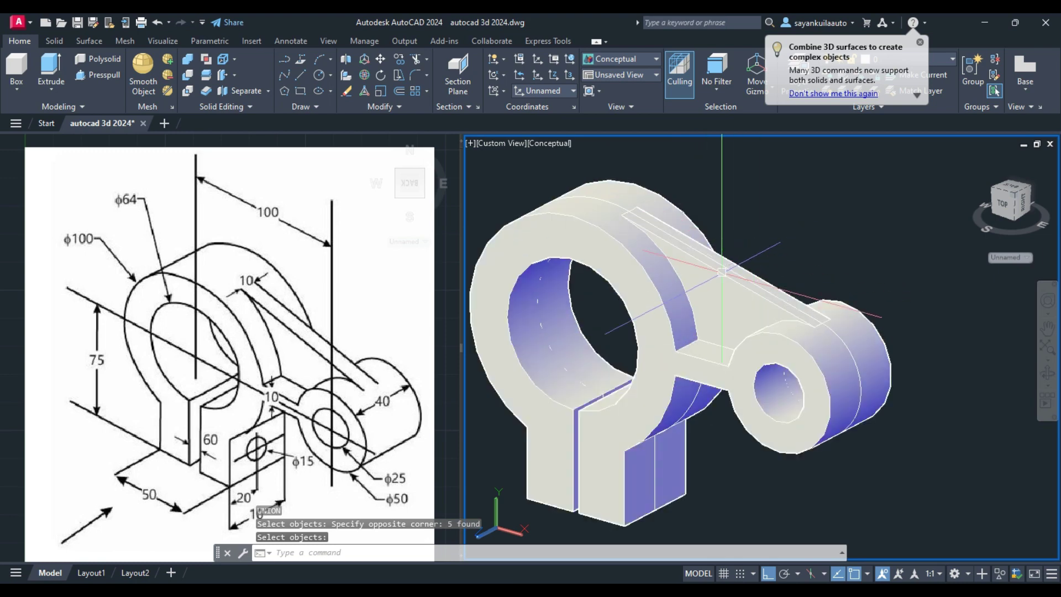
pyautogui.scroll(-3, 718, 301)
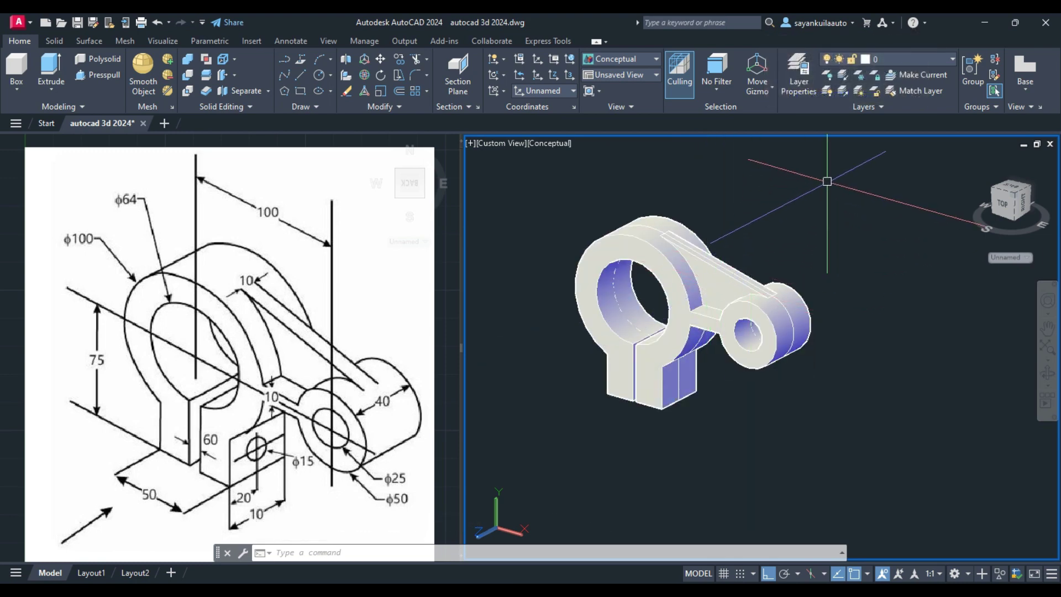
# Window-select the model and erase the three leftover outline objects with Erase
pyautogui.click(855, 171)
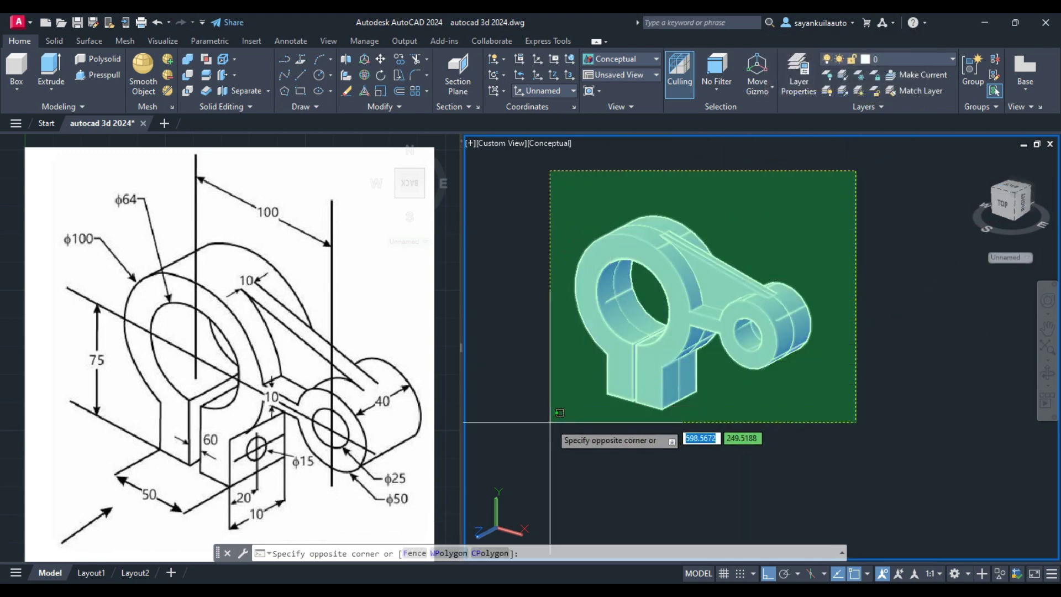
pyautogui.click(523, 437)
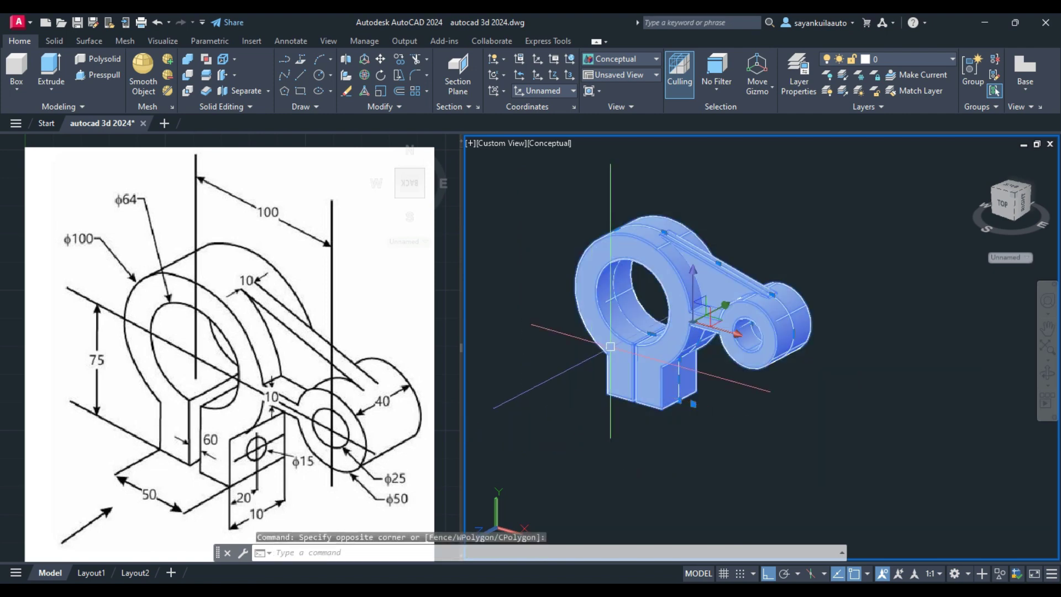
pyautogui.scroll(3, 616, 332)
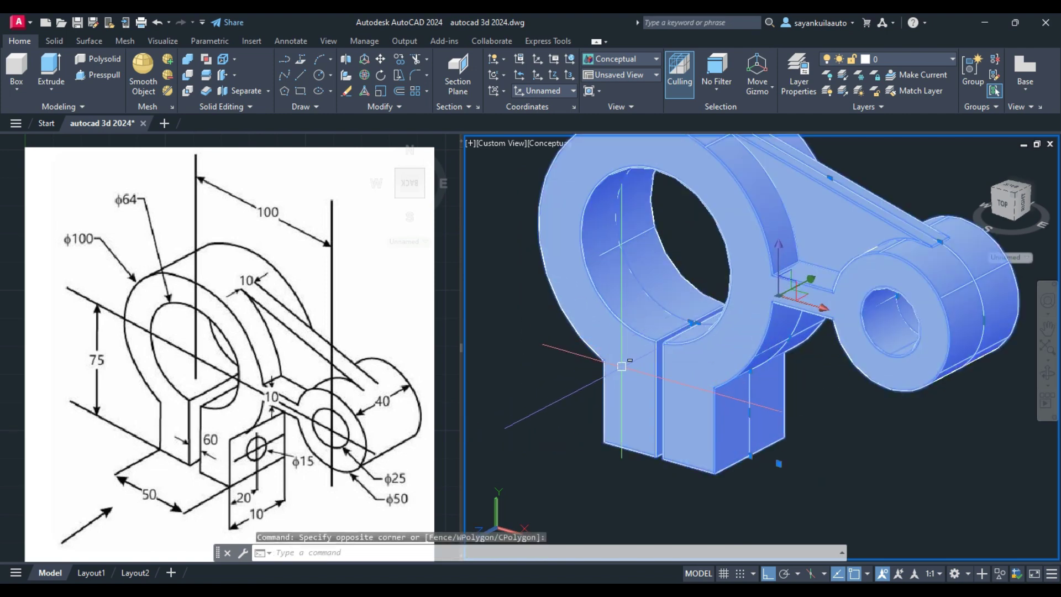
pyautogui.scroll(-2, 626, 358)
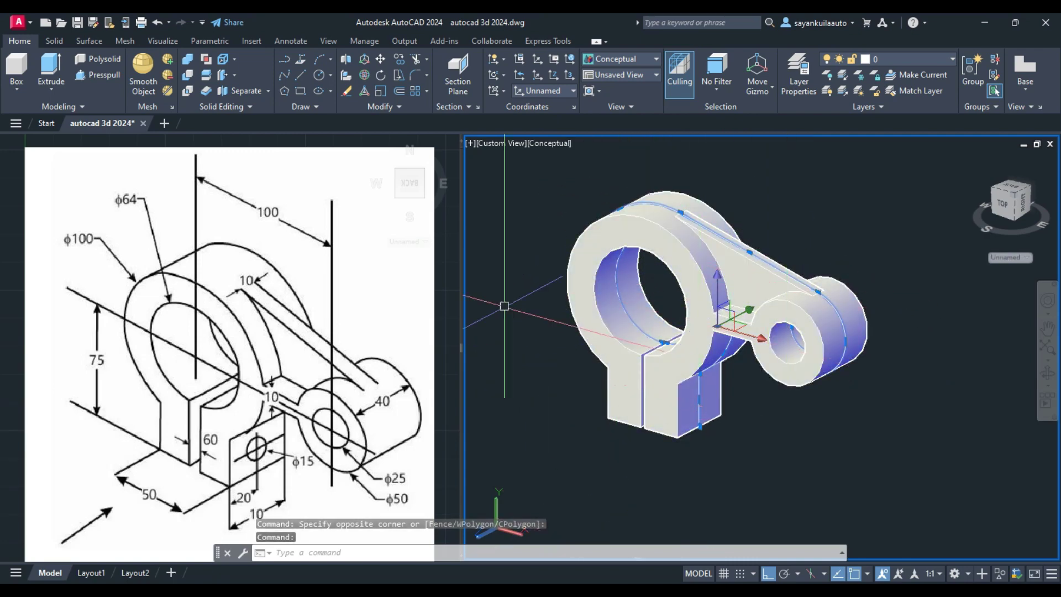
pyautogui.click(348, 91)
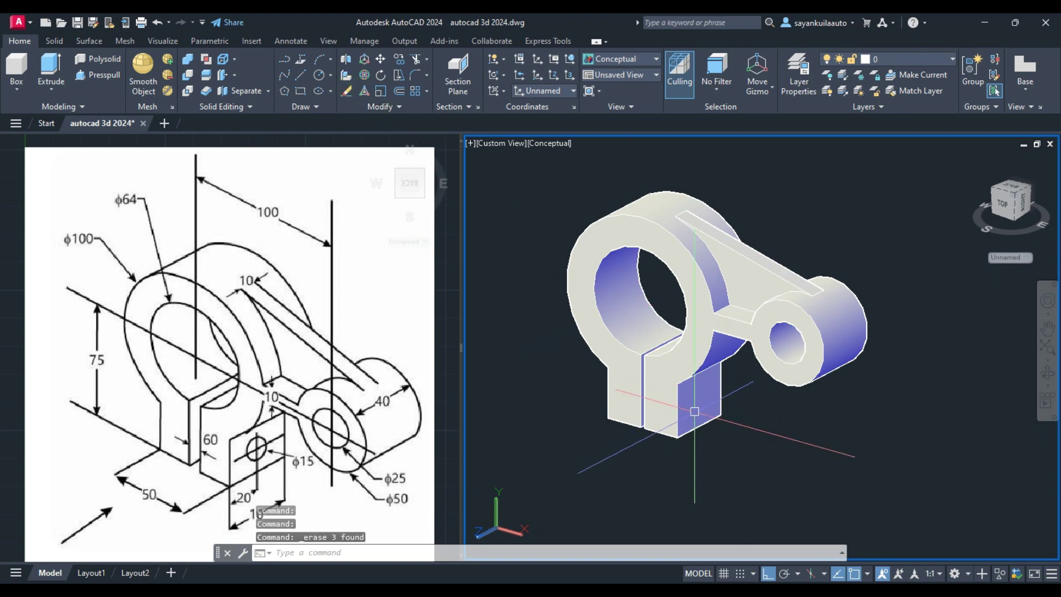
pyautogui.scroll(-2, 699, 430)
pyautogui.scroll(2, 699, 430)
pyautogui.scroll(2, 699, 430)
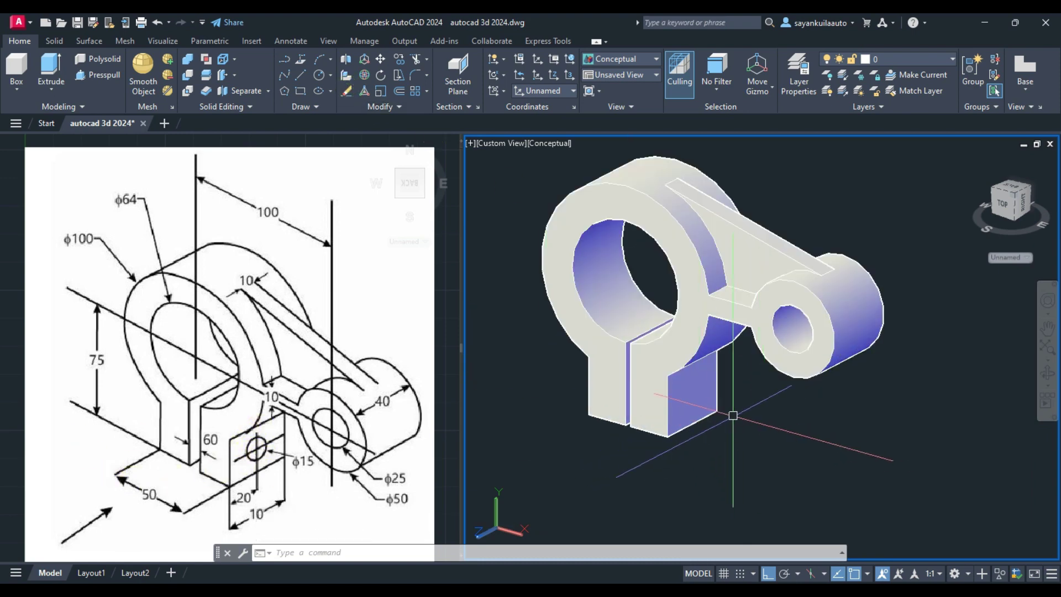
# Draw a radius 7.5 circle centred on the small base block's front face
pyautogui.write('c')
pyautogui.press('Return')
pyautogui.scroll(2, 718, 423)
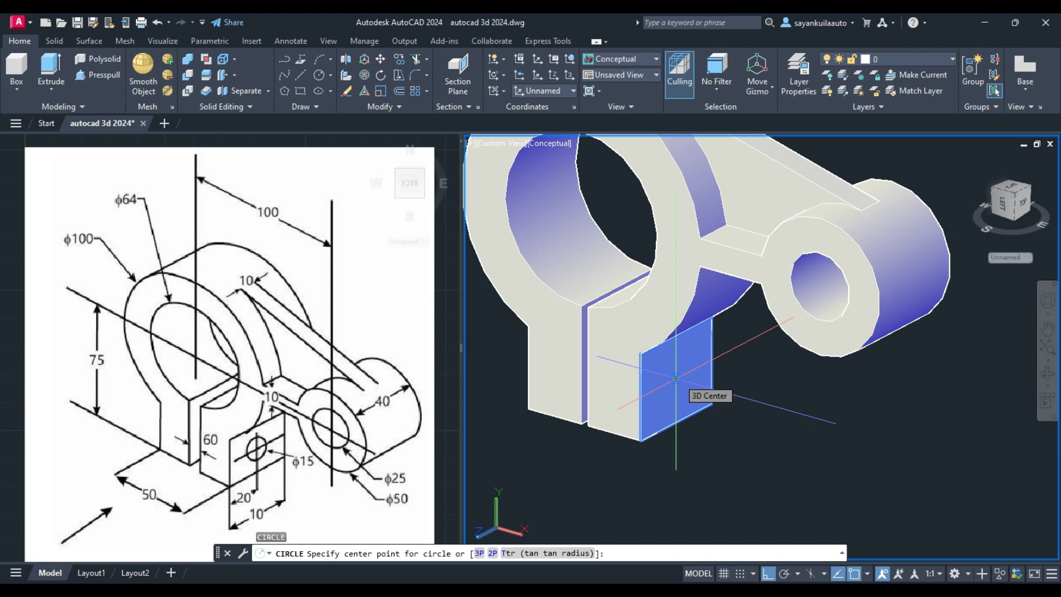
pyautogui.click(675, 378)
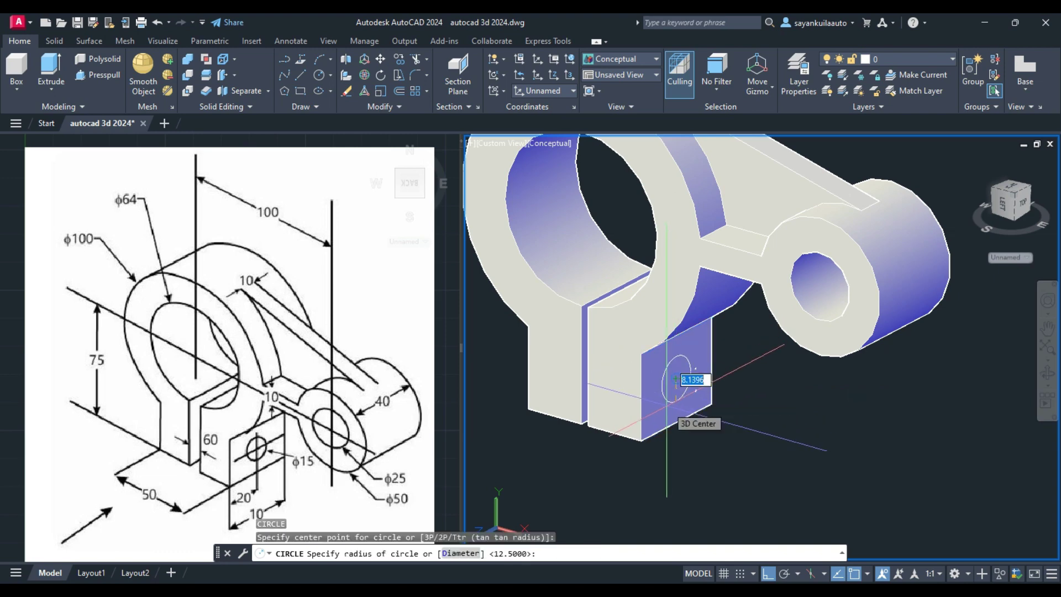
pyautogui.write('7.5')
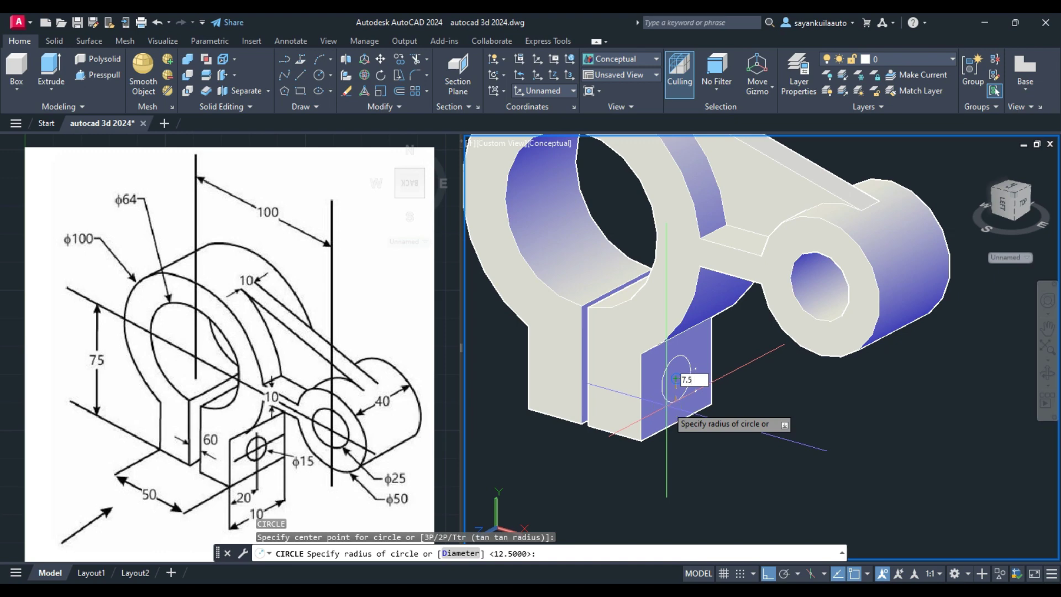
pyautogui.press('Return')
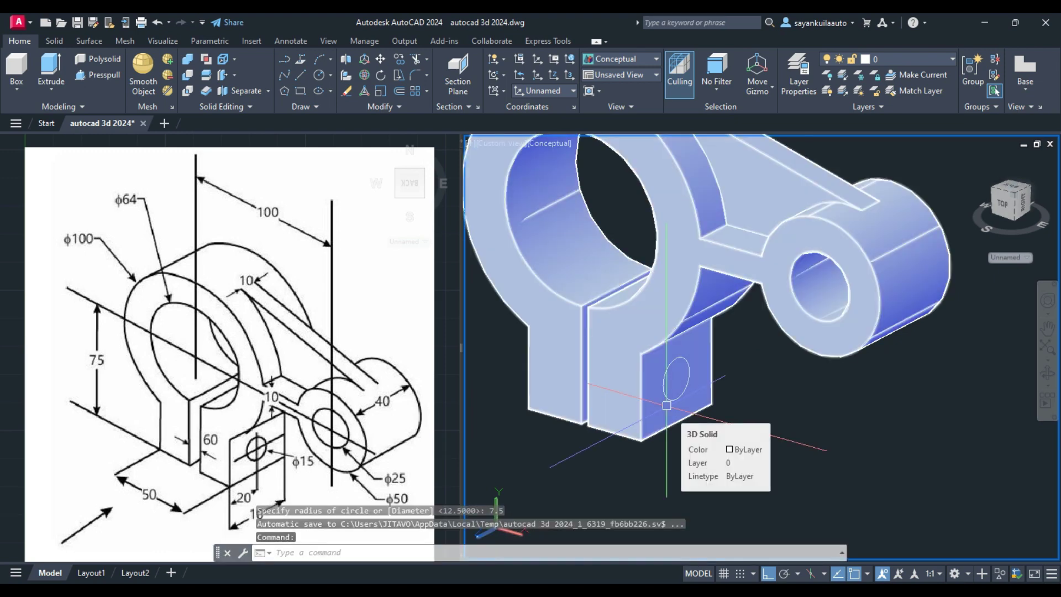
# Presspull the circle through the base block to cut a radius 7.5 hole
pyautogui.write('p')
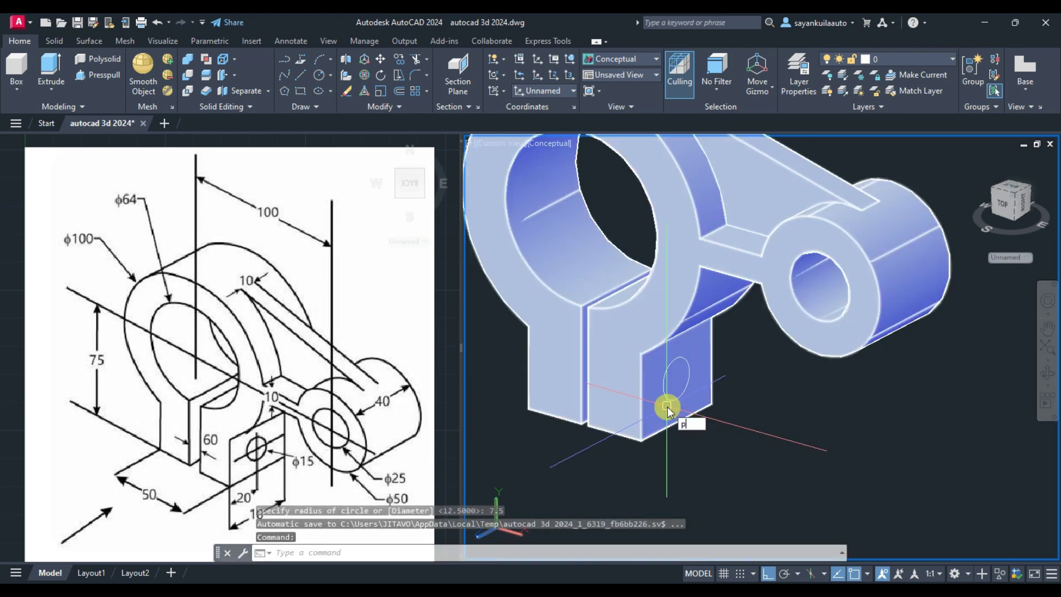
pyautogui.write('res')
pyautogui.press('Return')
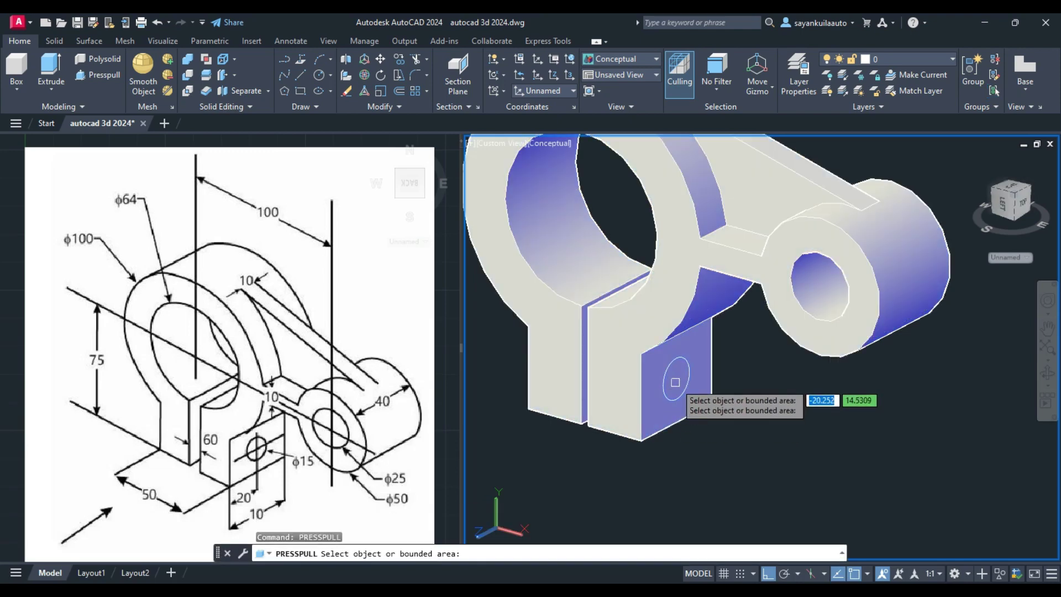
pyautogui.click(675, 383)
pyautogui.scroll(-3, 680, 381)
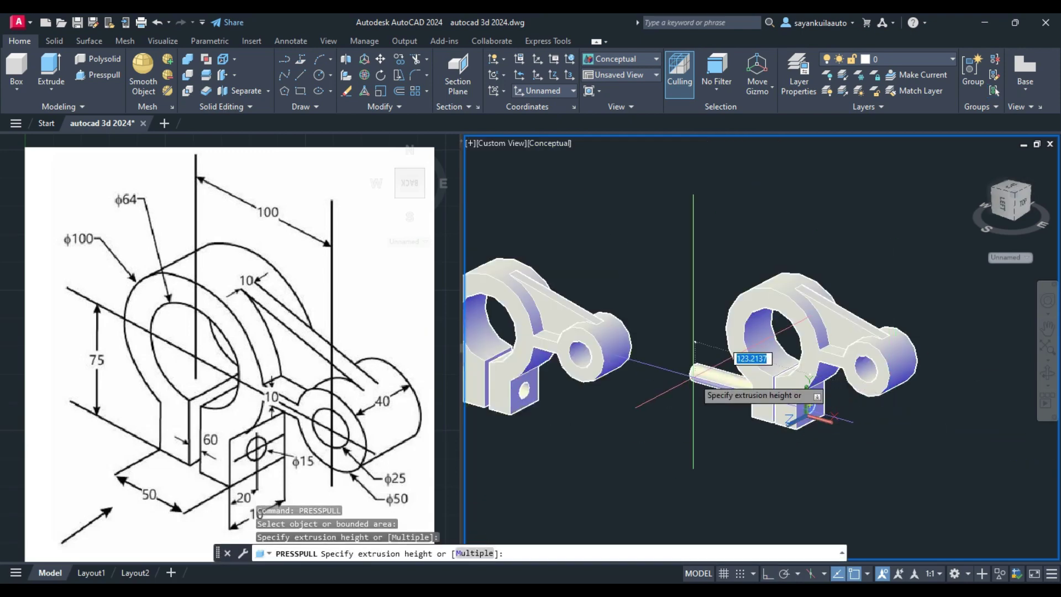
pyautogui.click(694, 376)
pyautogui.scroll(5, 828, 426)
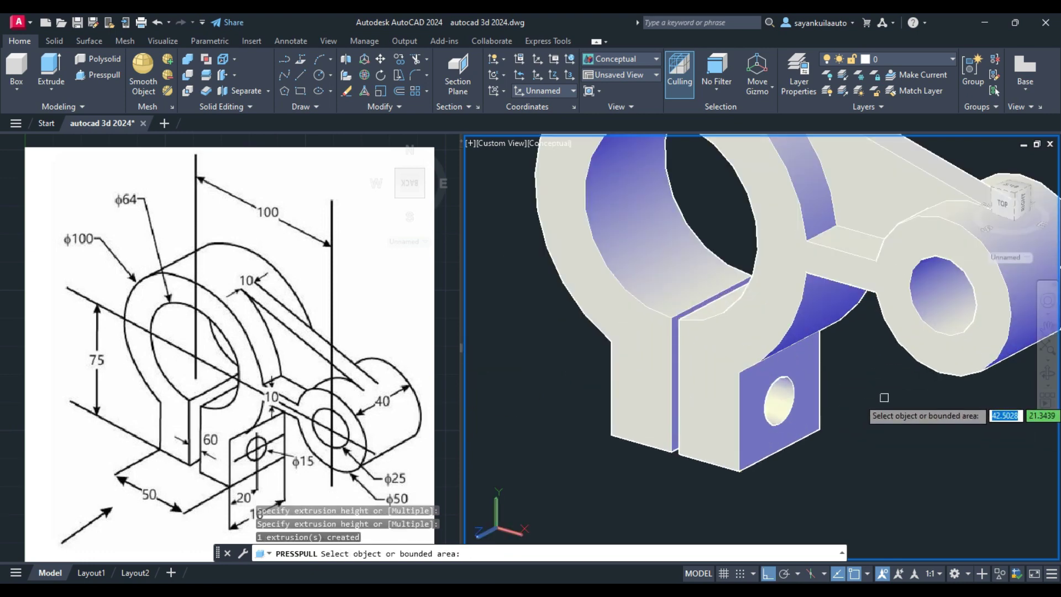
pyautogui.press('Return')
# Window-select the leftover circle and delete it
pyautogui.click(556, 322)
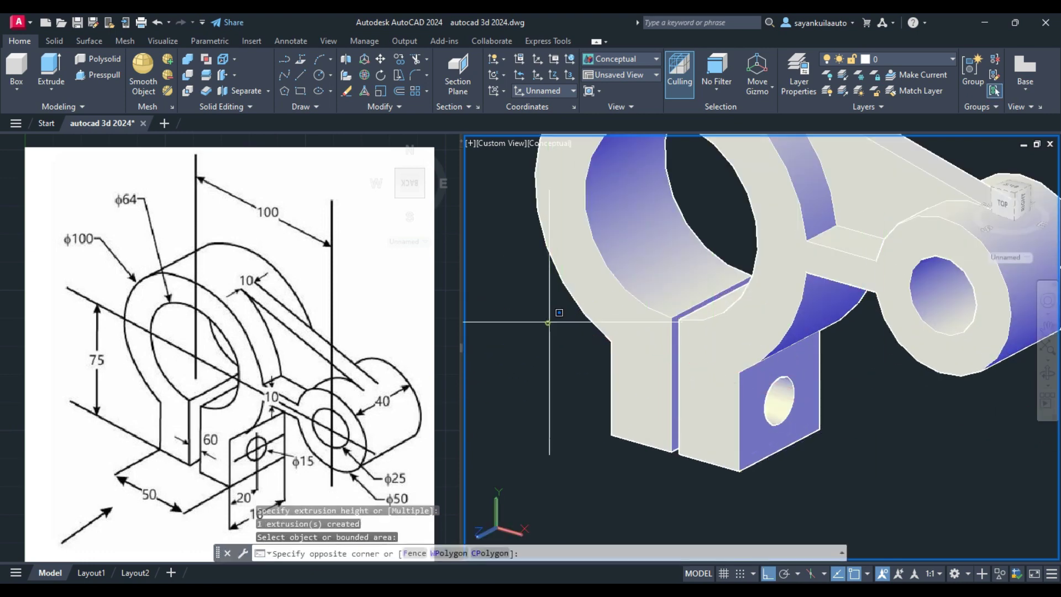
pyautogui.click(833, 442)
pyautogui.press('Escape')
pyautogui.scroll(-5, 801, 442)
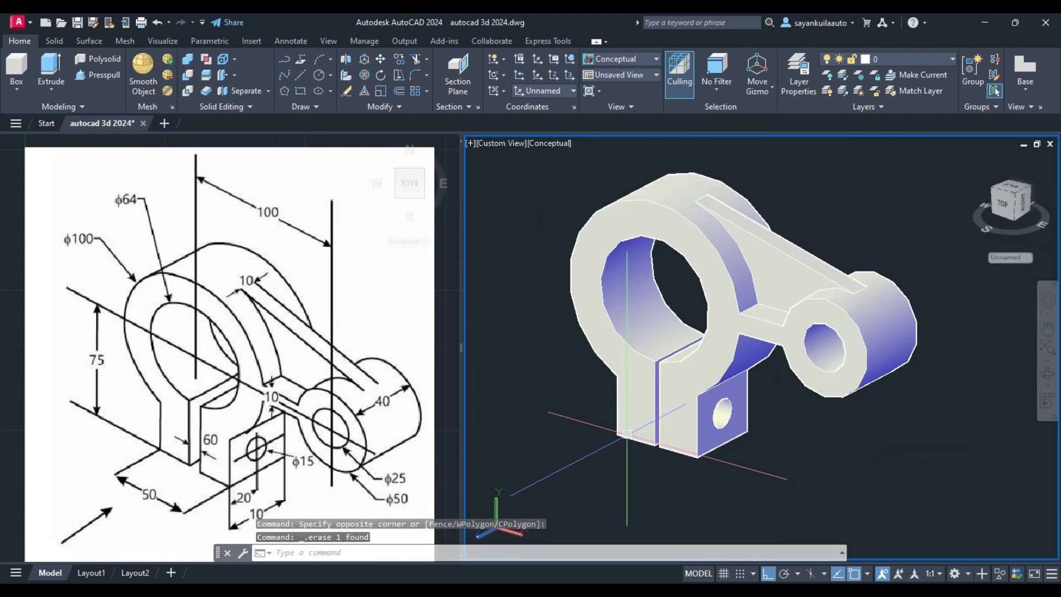